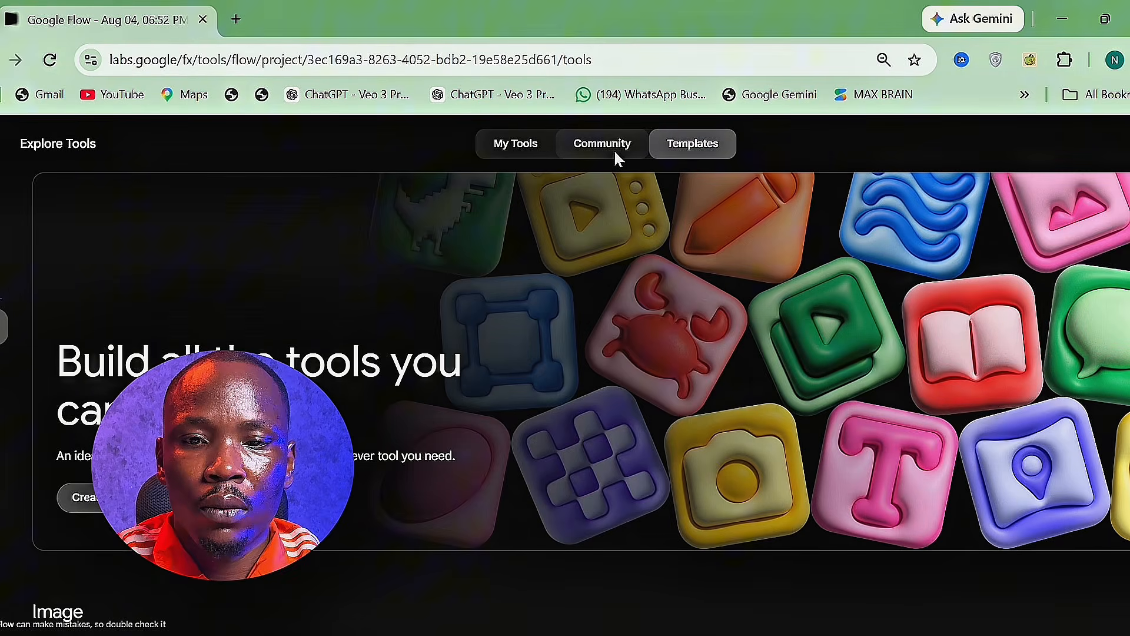
Step: Browse the community-made tools in the Explore Tools gallery, and check the favorites under My Tools
{"action": "left_click", "coordinate": [611, 153]}
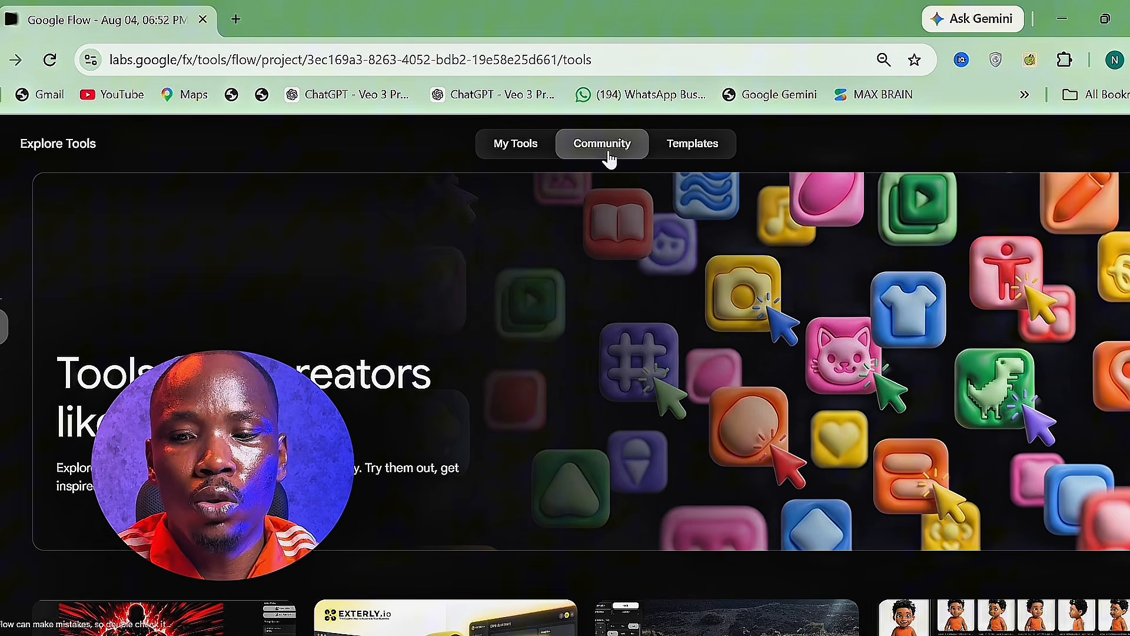
{"action": "scroll", "coordinate": [610, 158], "scroll_direction": "down", "scroll_amount": 3}
{"action": "scroll", "coordinate": [566, 400], "scroll_direction": "down", "scroll_amount": 10}
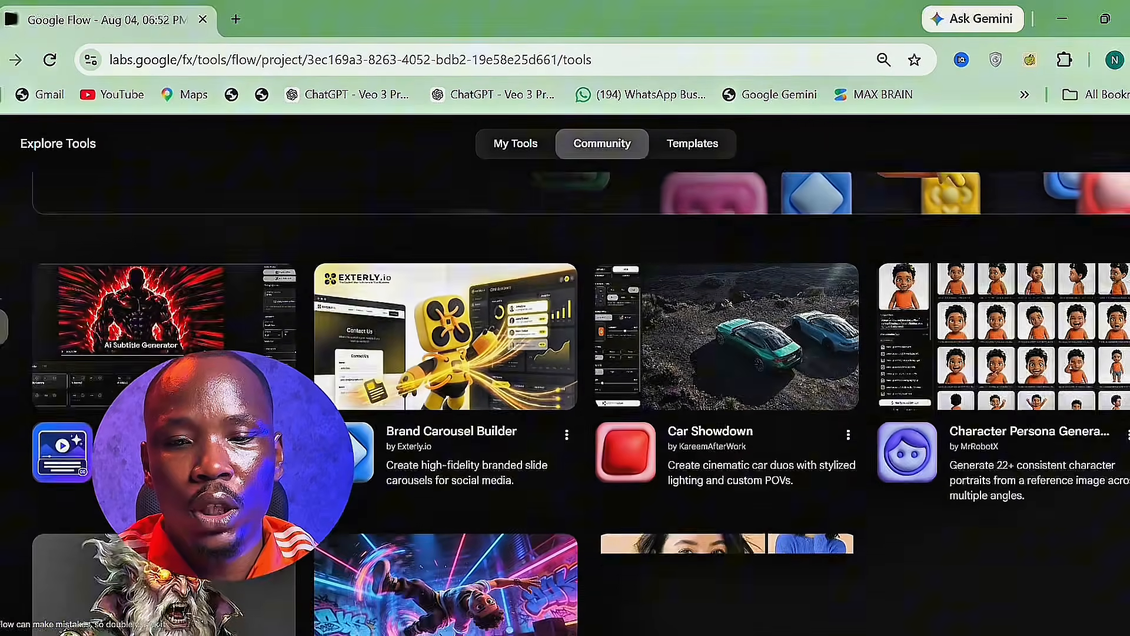
{"action": "scroll", "coordinate": [565, 377], "scroll_direction": "down", "scroll_amount": 3}
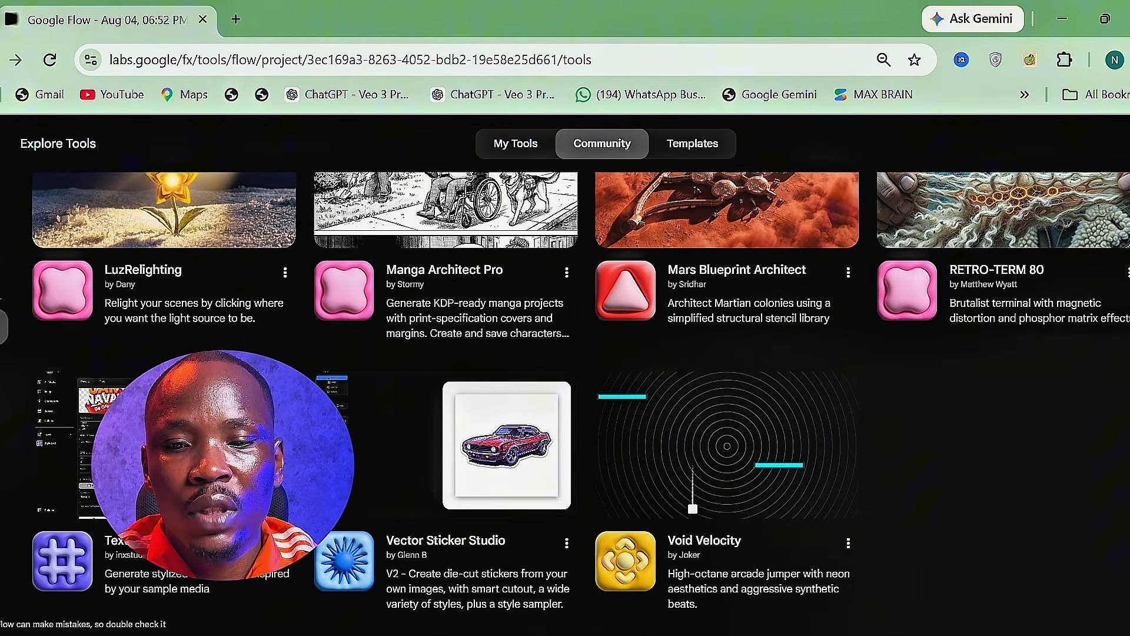
{"action": "scroll", "coordinate": [565, 395], "scroll_direction": "up", "scroll_amount": 6}
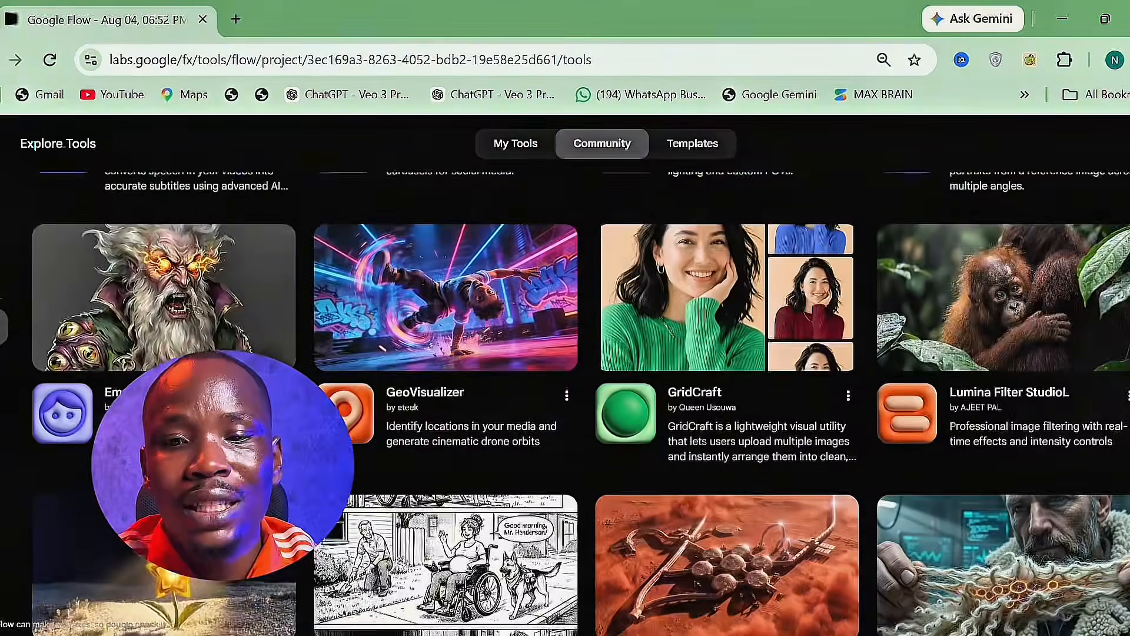
{"action": "scroll", "coordinate": [565, 394], "scroll_direction": "up", "scroll_amount": 7}
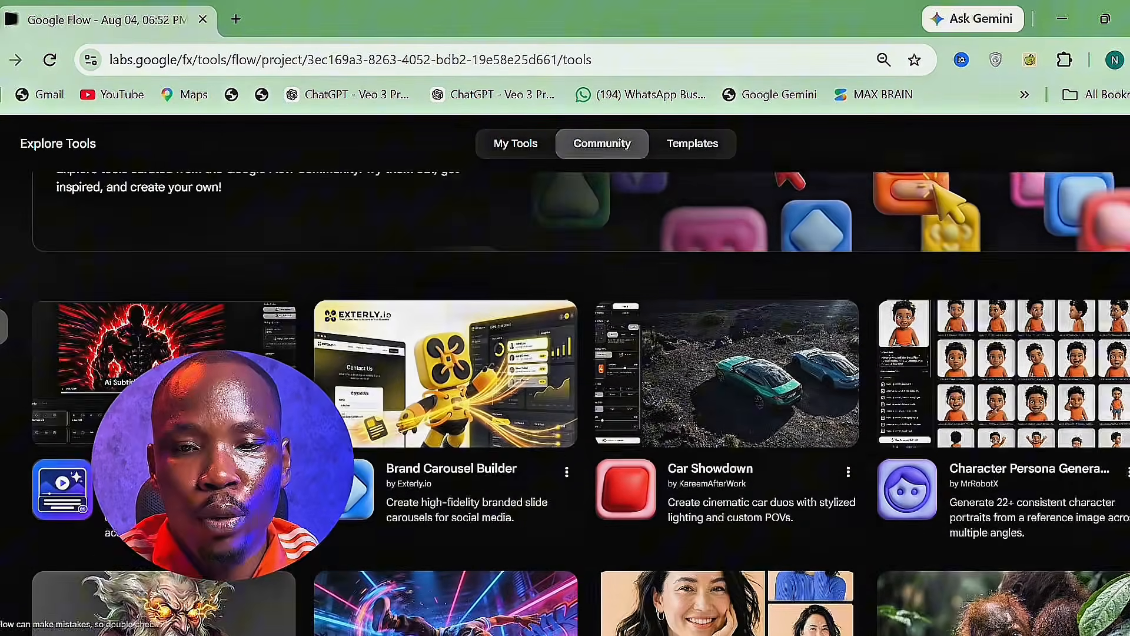
{"action": "scroll", "coordinate": [565, 394], "scroll_direction": "up", "scroll_amount": 2}
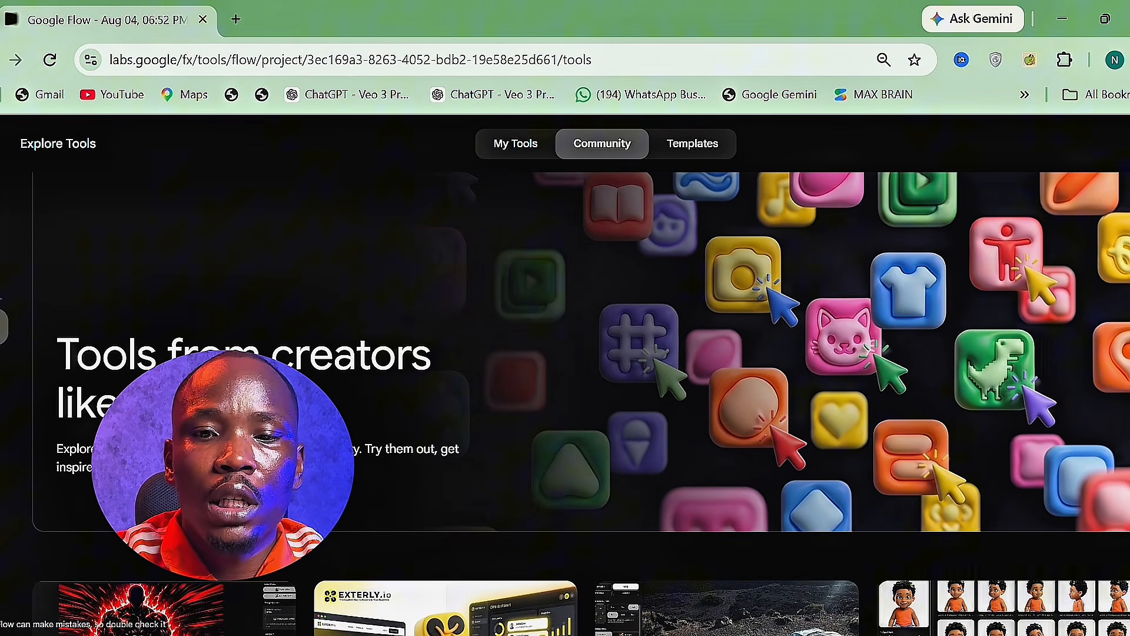
{"action": "left_click", "coordinate": [530, 146]}
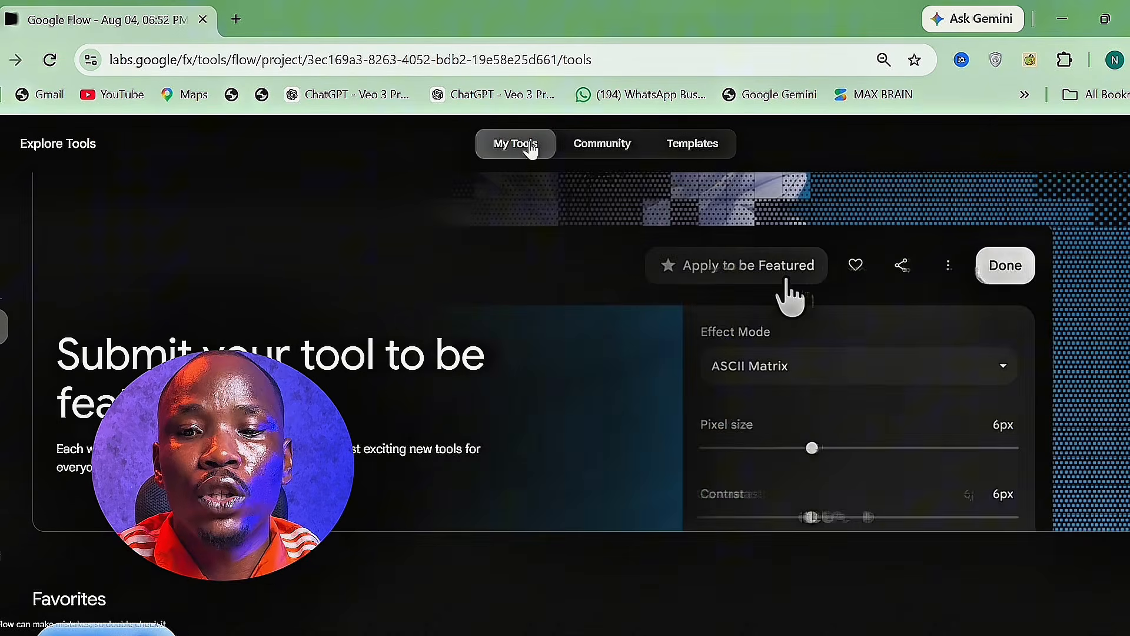
{"action": "scroll", "coordinate": [789, 283], "scroll_direction": "down", "scroll_amount": 2}
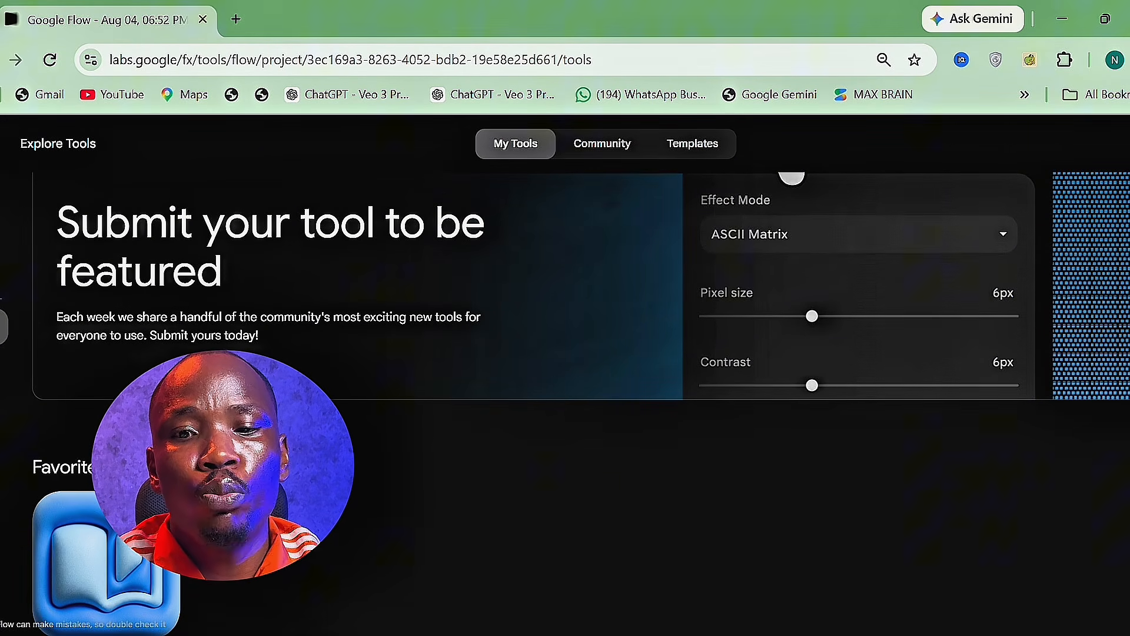
Step: Pin the community tool Brand Carousel Builder to the dock
{"action": "left_click", "coordinate": [602, 144]}
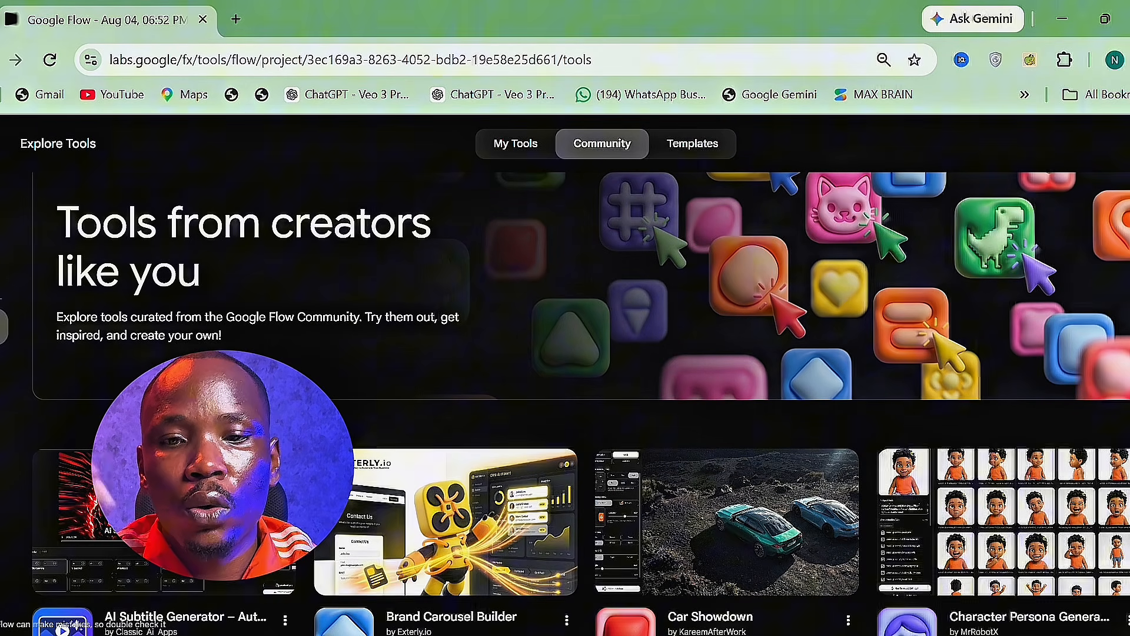
{"action": "scroll", "coordinate": [565, 401], "scroll_direction": "down", "scroll_amount": 2}
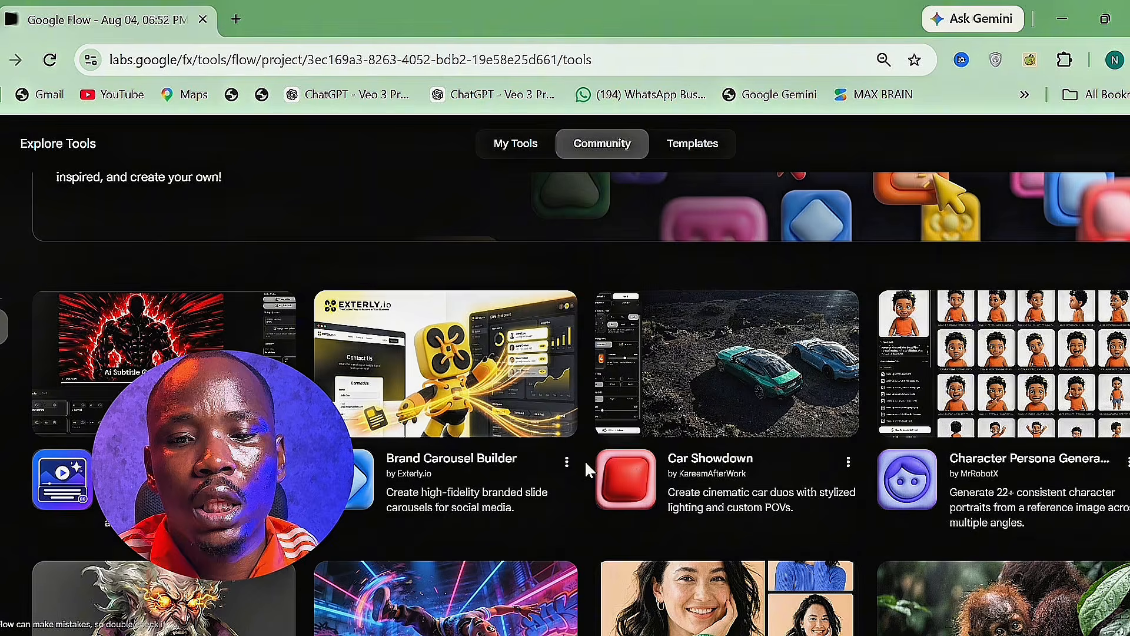
{"action": "left_click", "coordinate": [568, 463]}
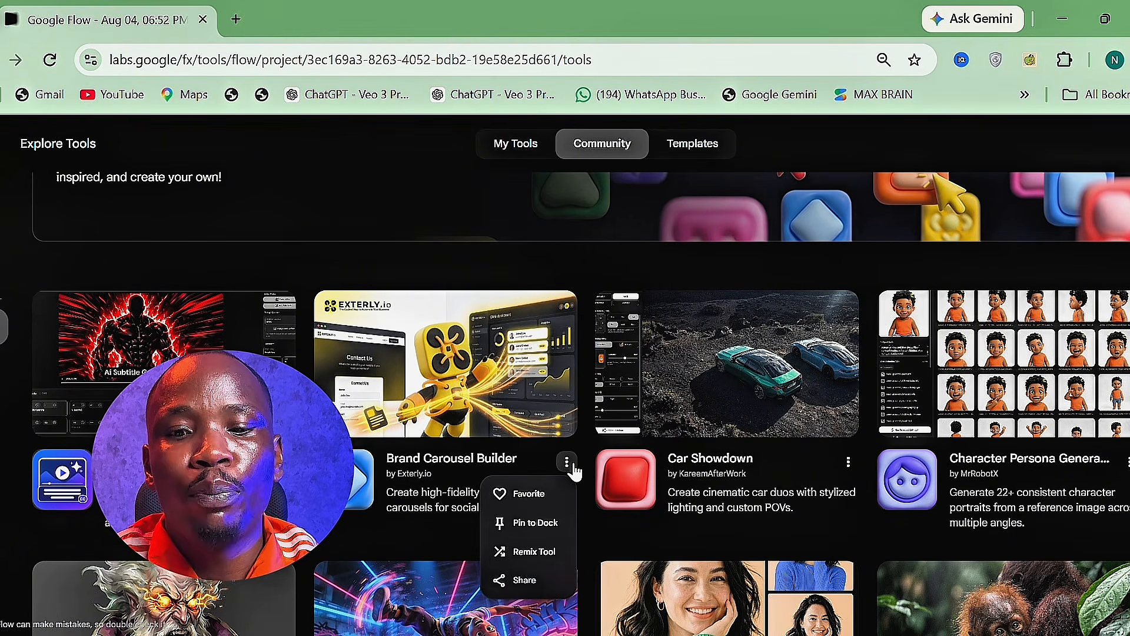
{"action": "left_click", "coordinate": [545, 524]}
Step: Open Storyboard Studio from the favorites in My Tools
{"action": "left_click", "coordinate": [519, 146]}
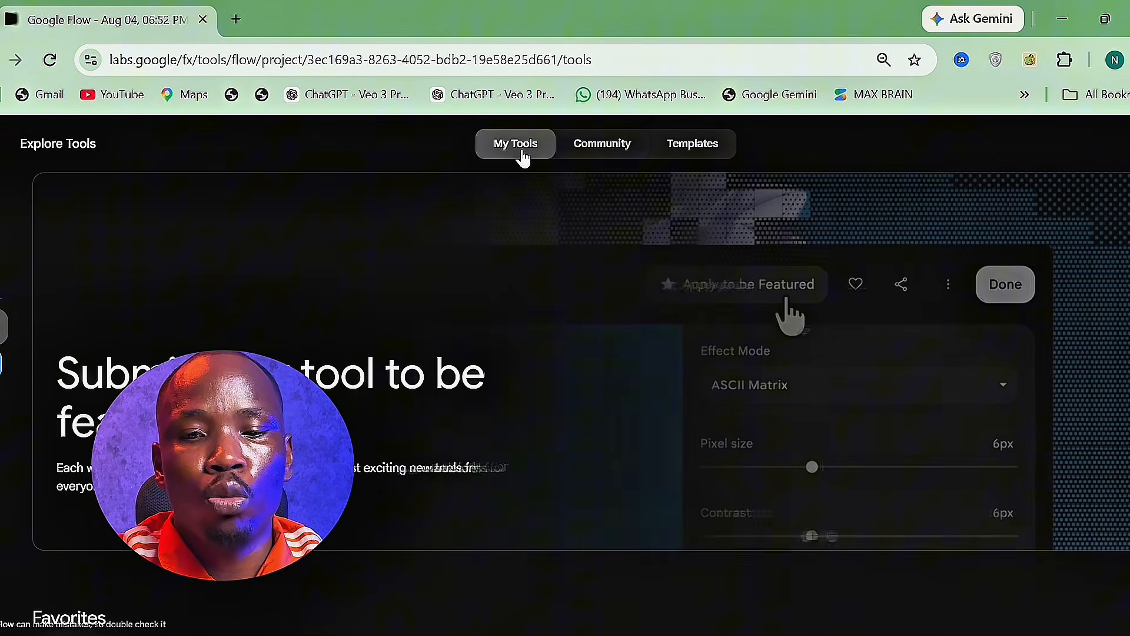
{"action": "scroll", "coordinate": [789, 191], "scroll_direction": "down", "scroll_amount": 2}
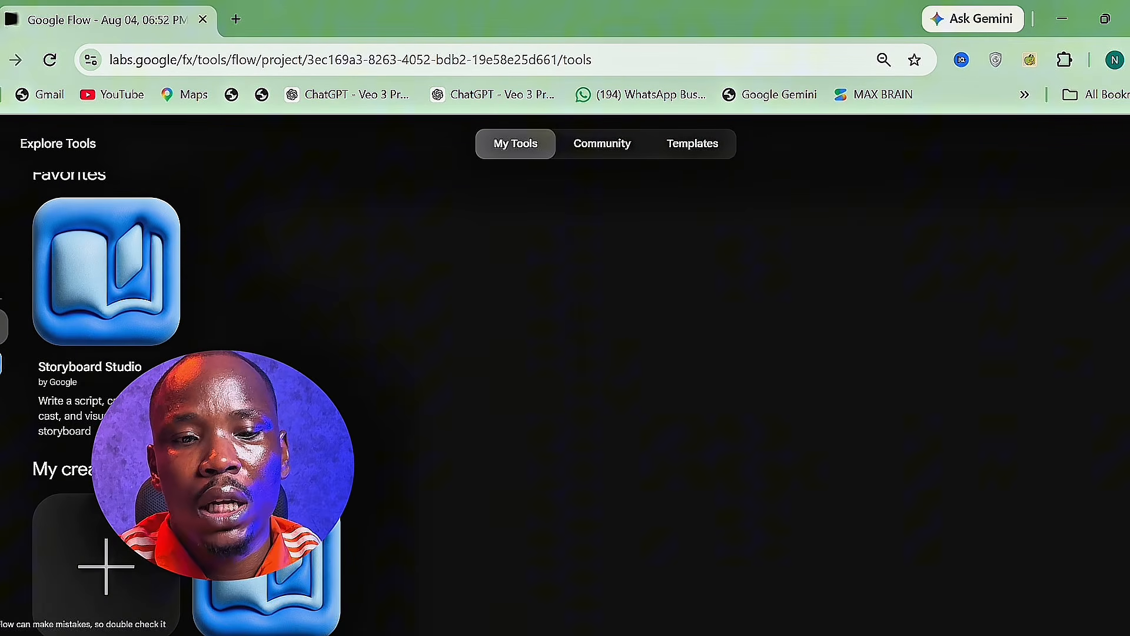
{"action": "scroll", "coordinate": [789, 191], "scroll_direction": "down", "scroll_amount": 2}
{"action": "scroll", "coordinate": [789, 191], "scroll_direction": "up", "scroll_amount": 4}
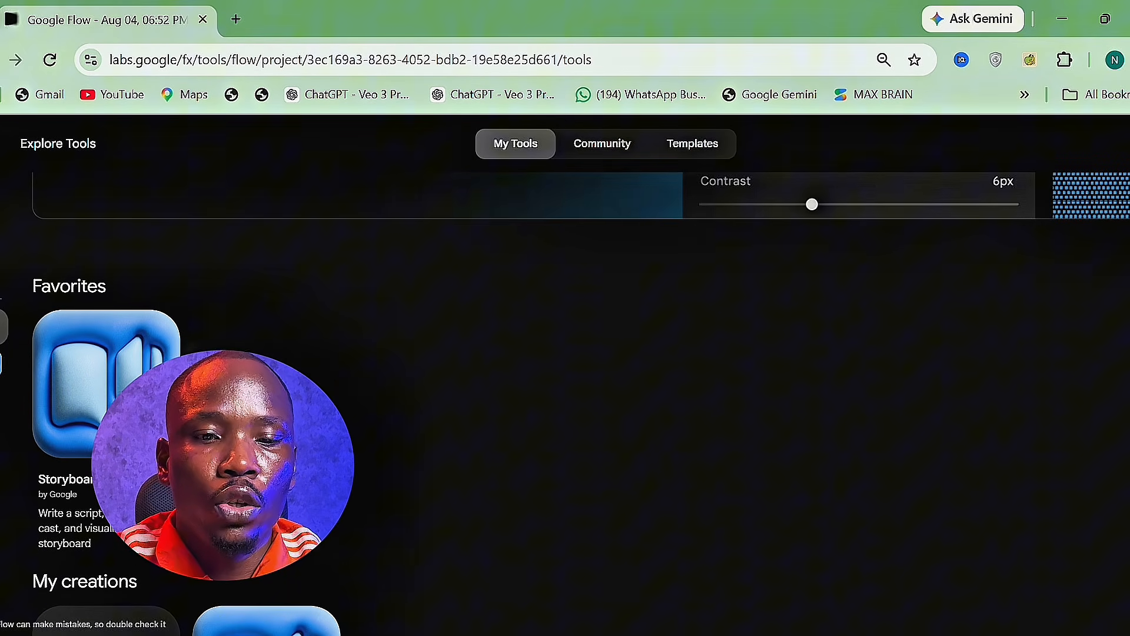
{"action": "left_click", "coordinate": [91, 377]}
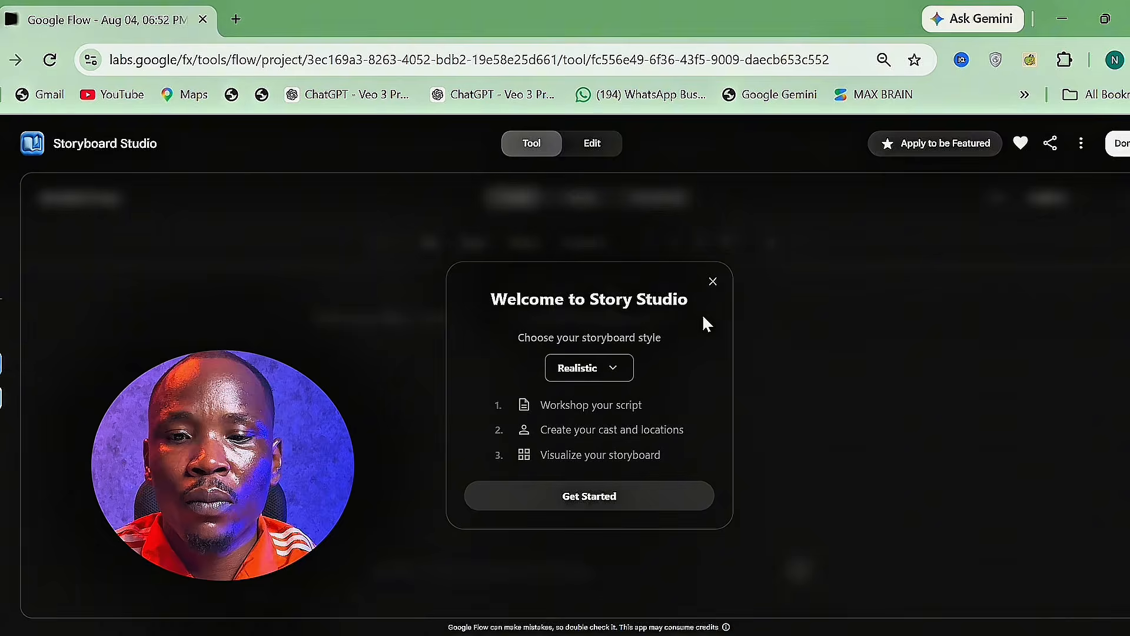
Step: Start a story in the Realistic storyboard style and paste the copied script ending "the ones the world can't see" into the script editor
{"action": "left_click", "coordinate": [608, 370]}
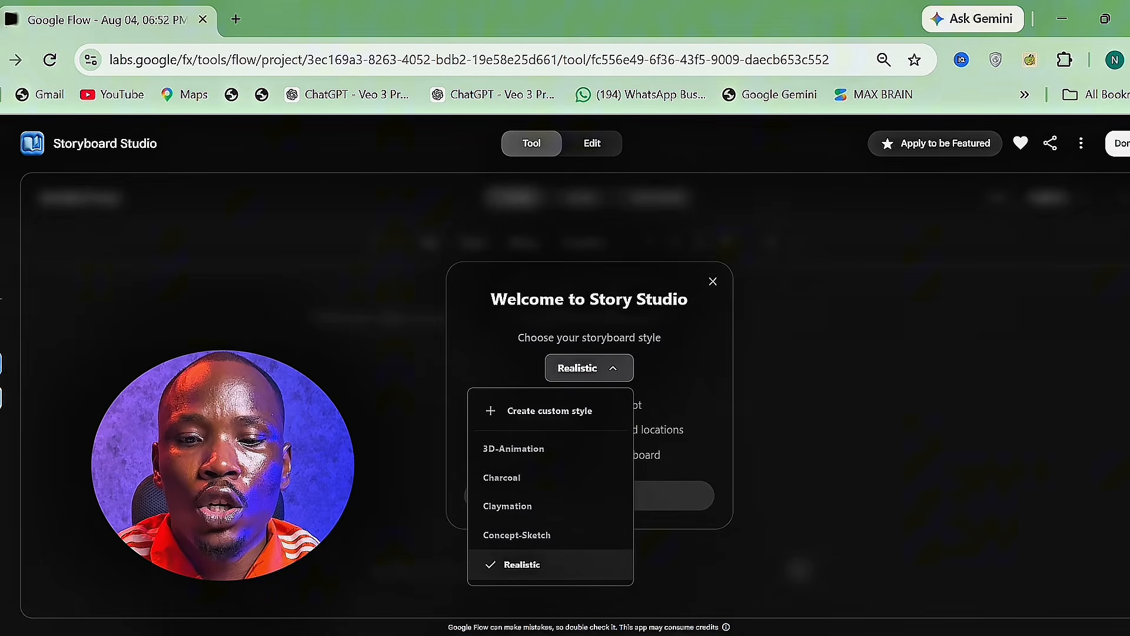
{"action": "left_click", "coordinate": [520, 563]}
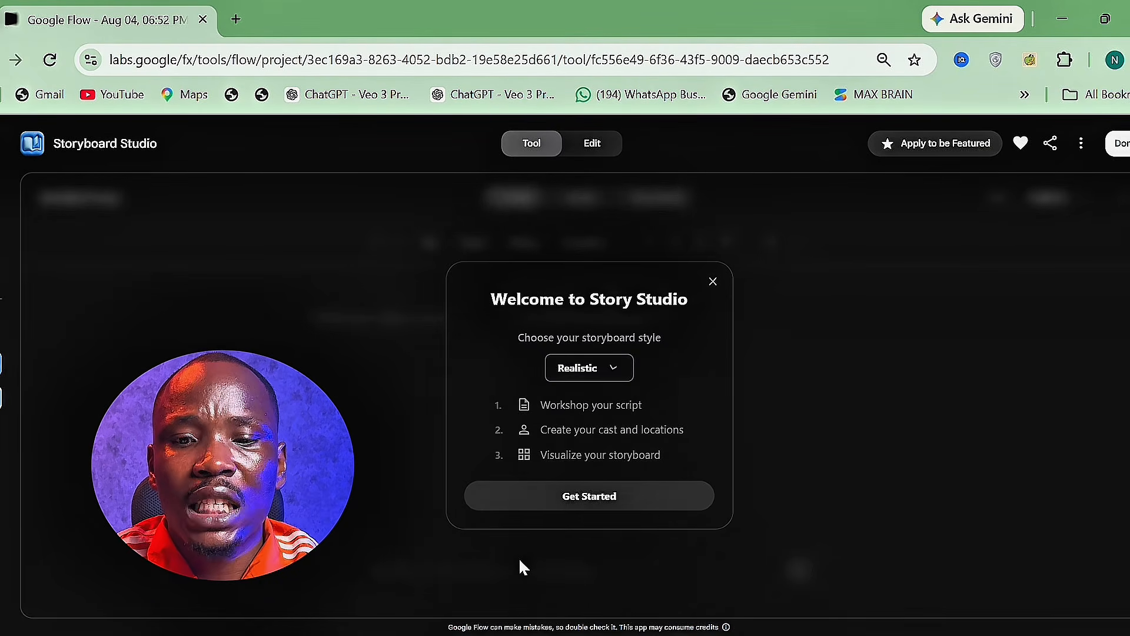
{"action": "left_click", "coordinate": [611, 496]}
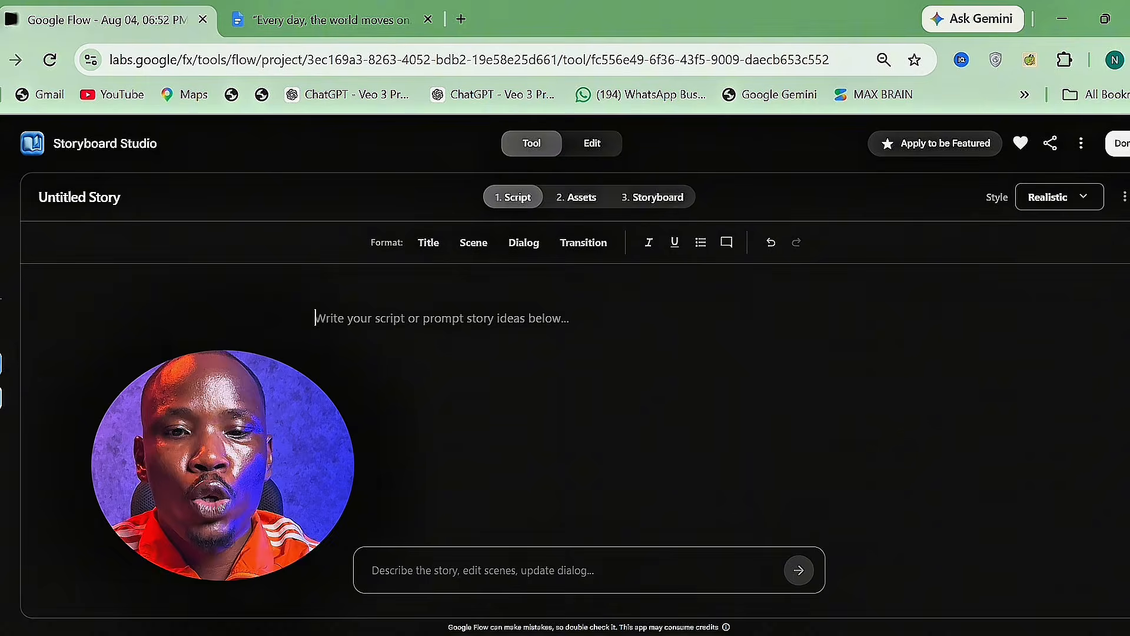
{"action": "key", "text": "ctrl+v"}
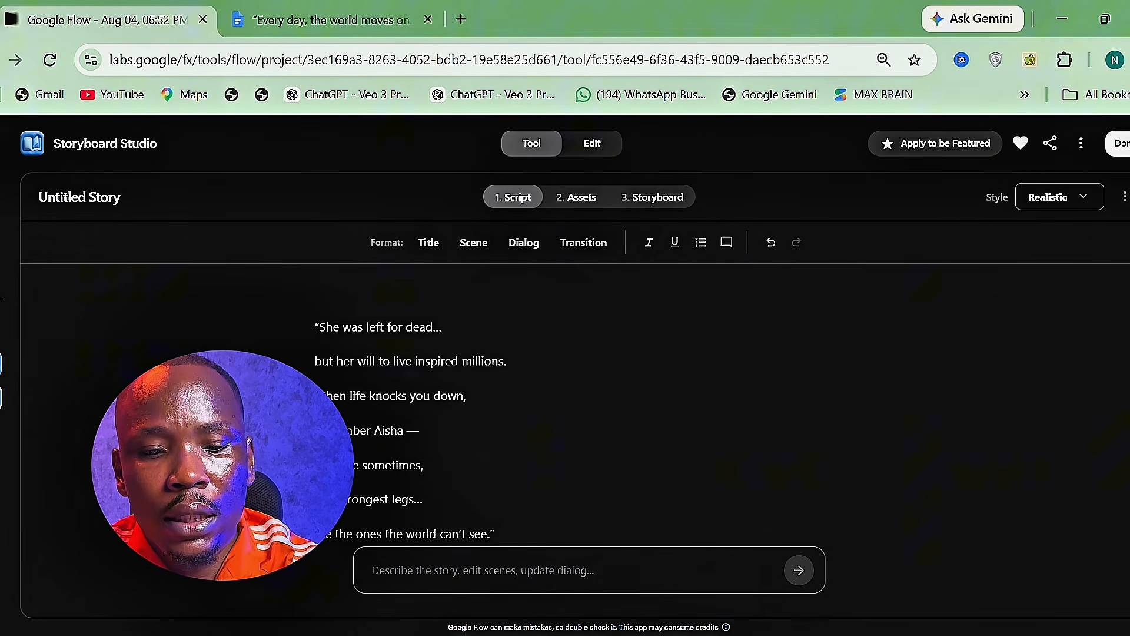
Step: Submit the story prompt "create a 5 seconds scene by scene 16K realistic storyboard for a 5 minutes video using the script above"
{"action": "type", "text": "create "}
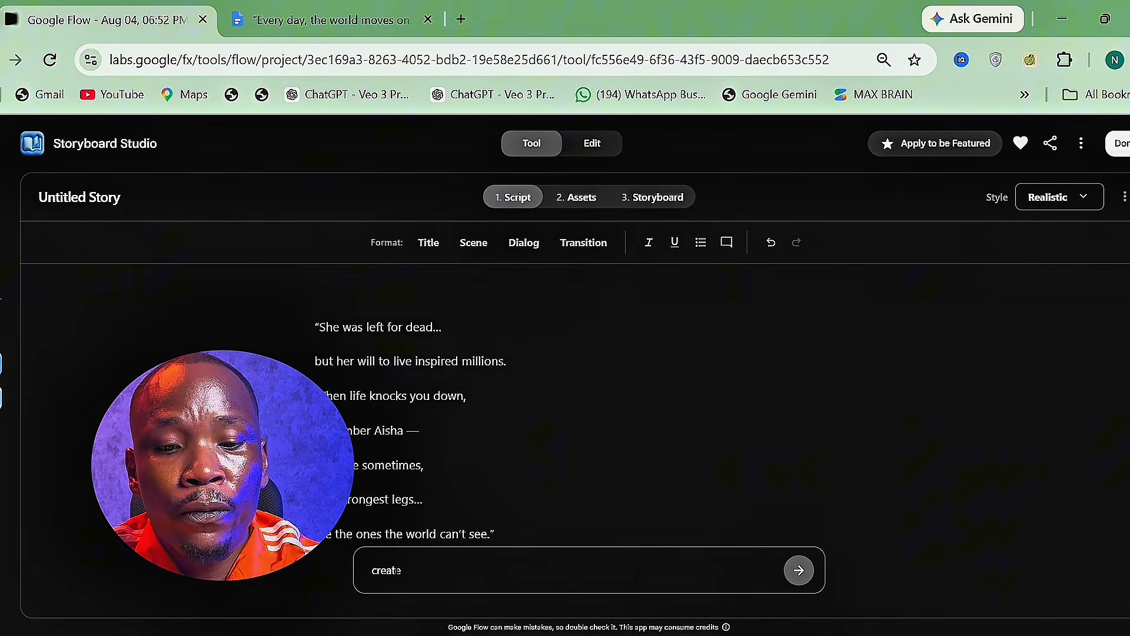
{"action": "type", "text": "a 5 s"}
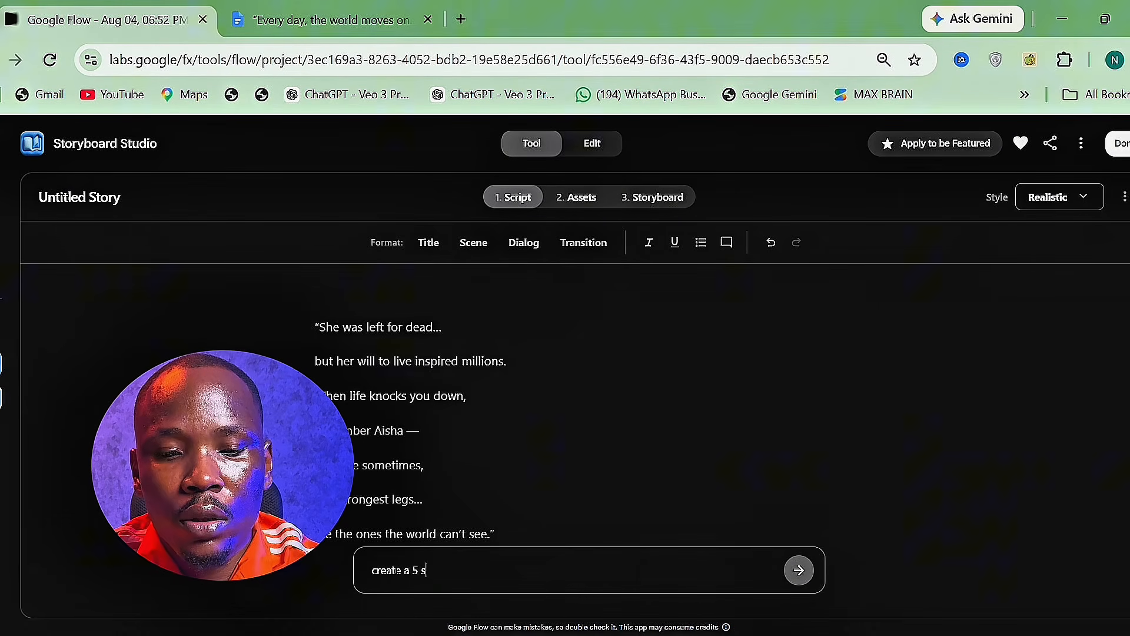
{"action": "type", "text": "econds "}
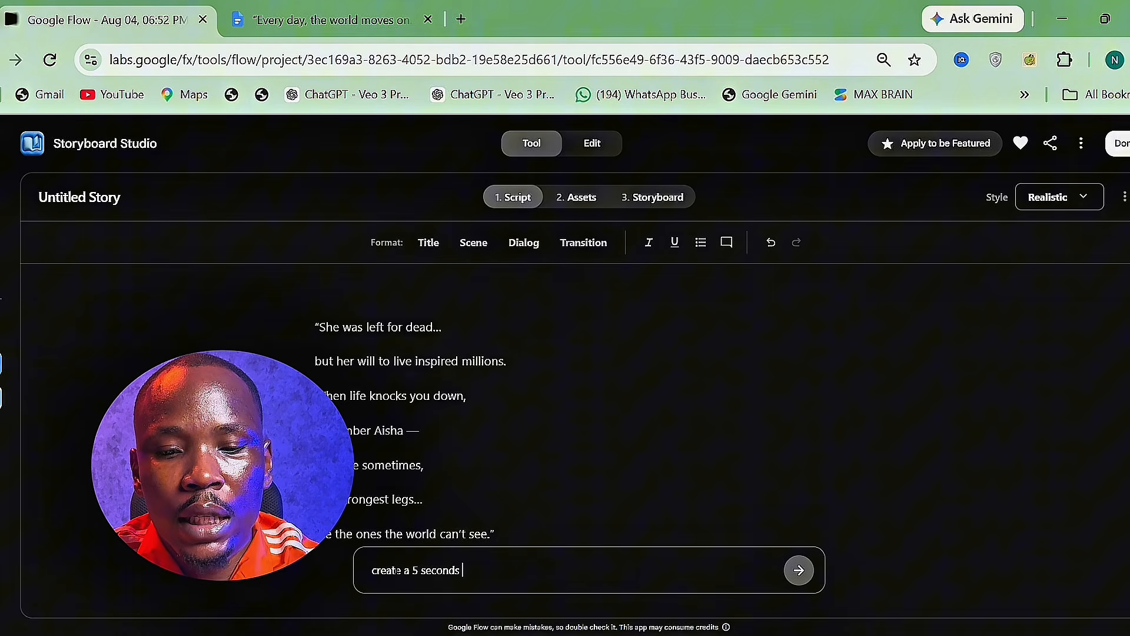
{"action": "type", "text": "scene b"}
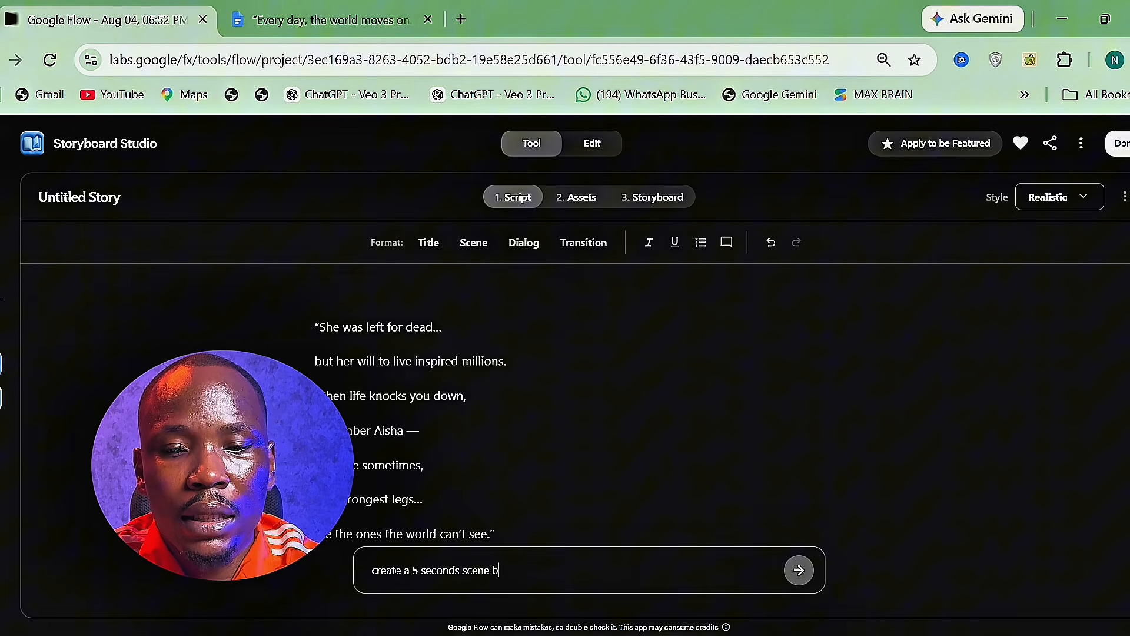
{"action": "type", "text": "y scene"}
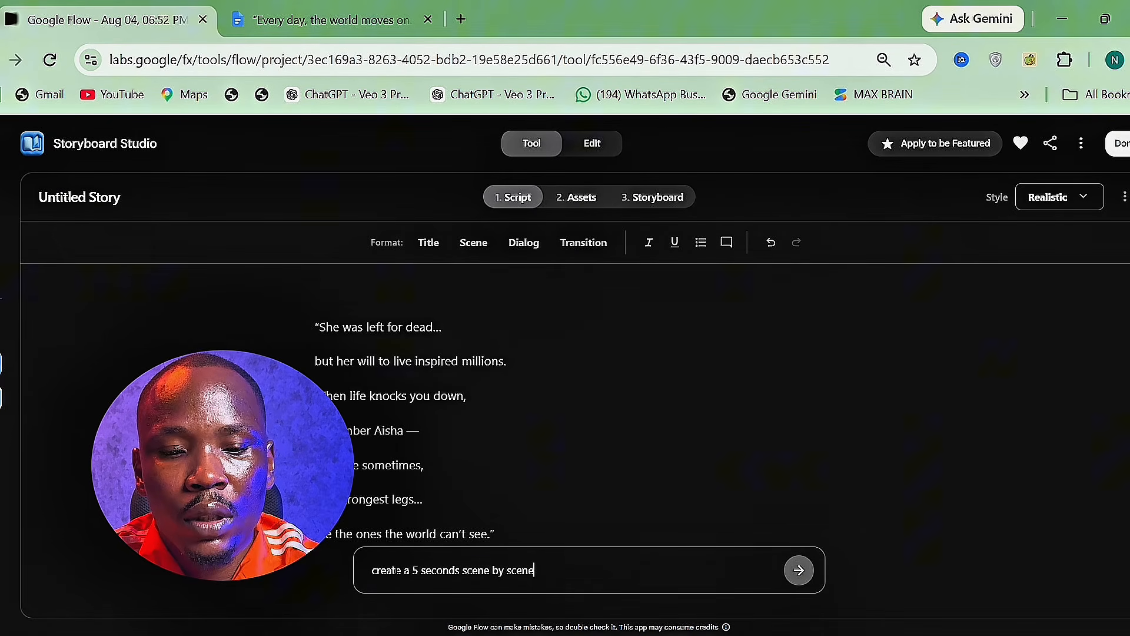
{"action": "type", "text": " 16"}
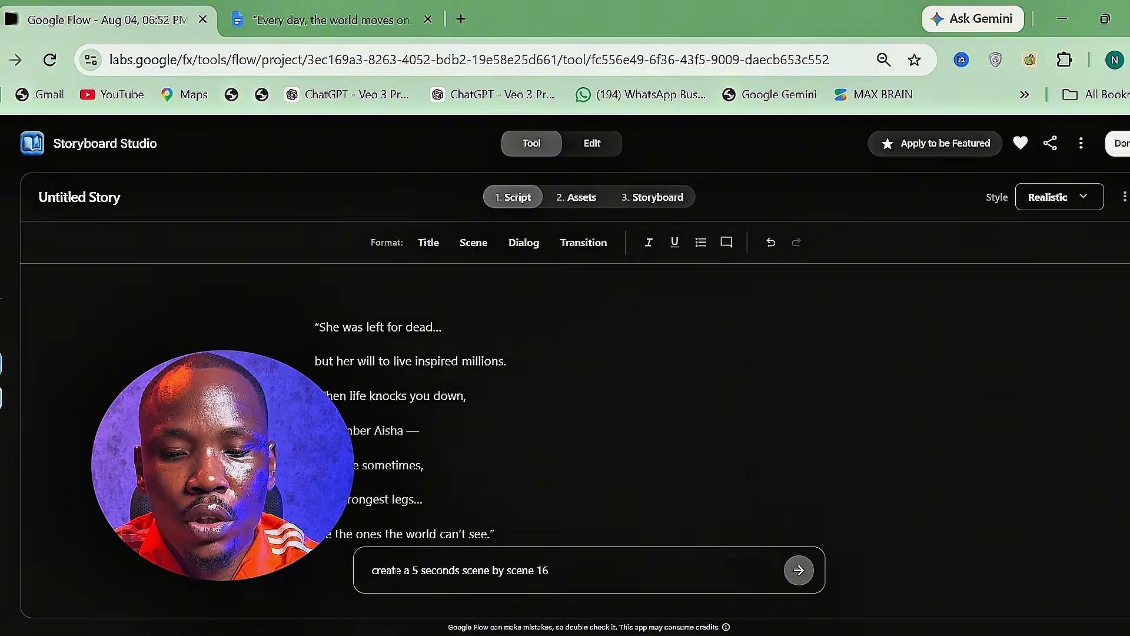
{"action": "type", "text": "K "}
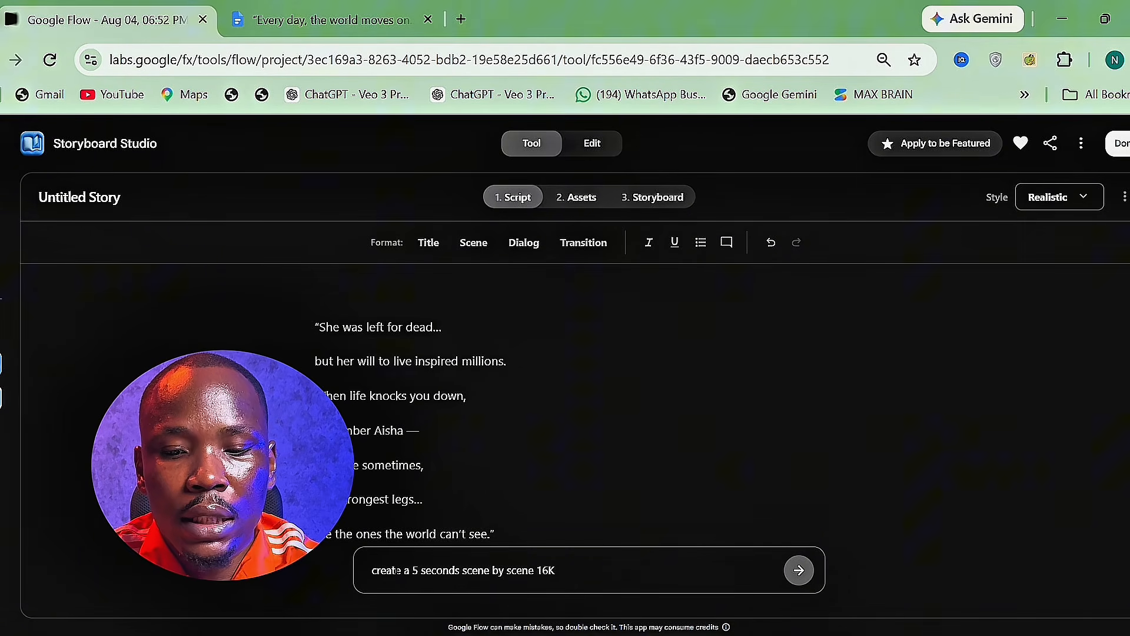
{"action": "type", "text": "realis"}
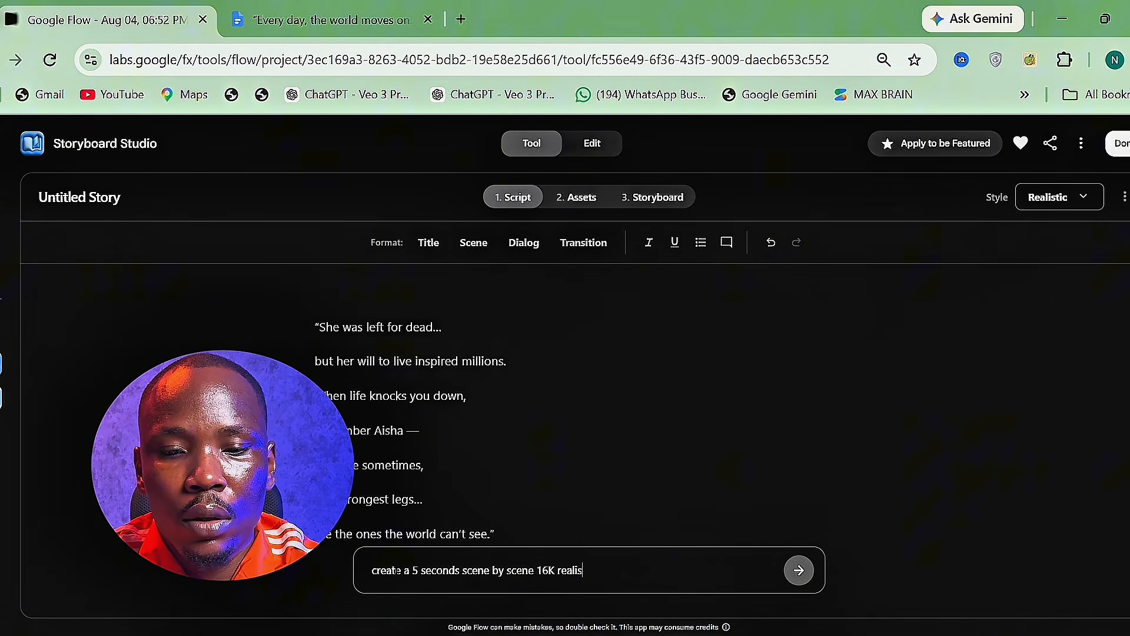
{"action": "type", "text": "tic story"}
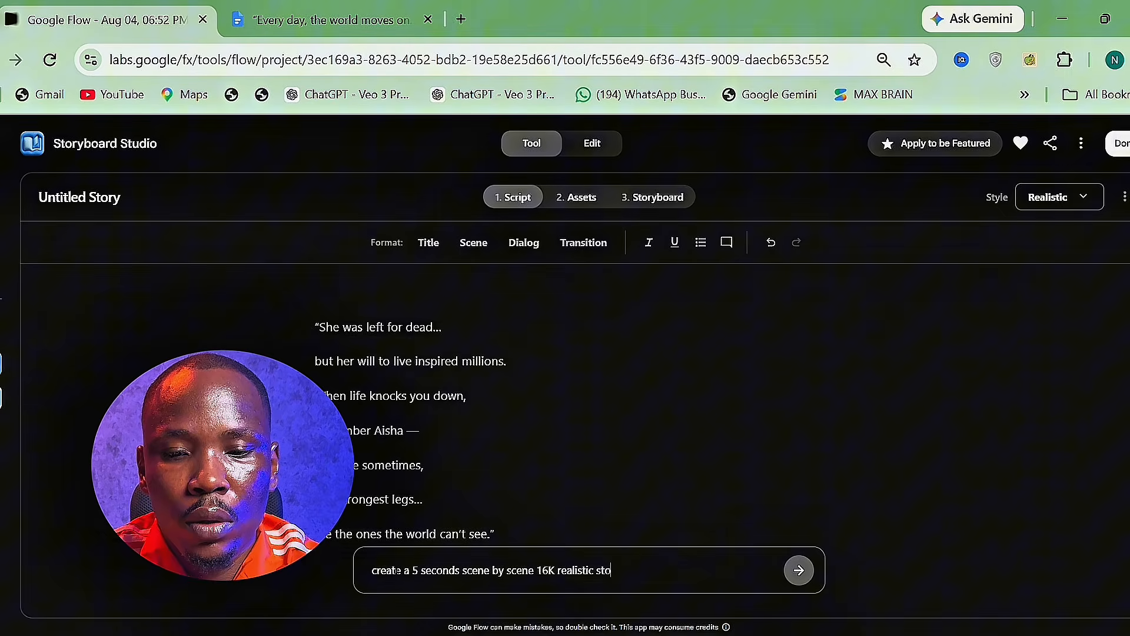
{"action": "type", "text": "ard"}
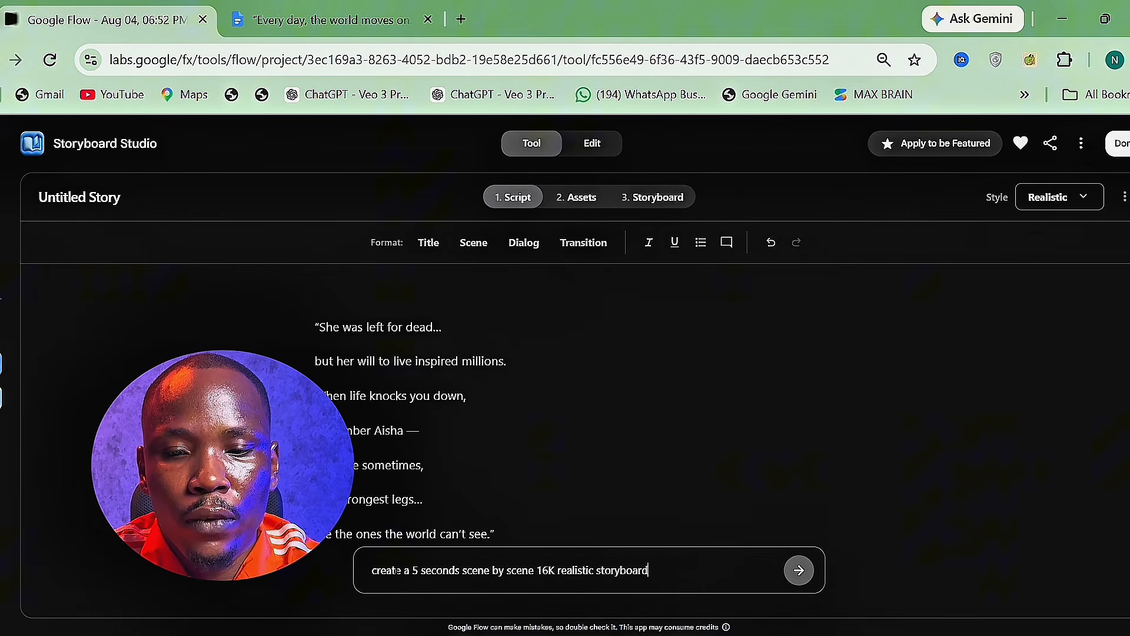
{"action": "type", "text": " for a 5 "}
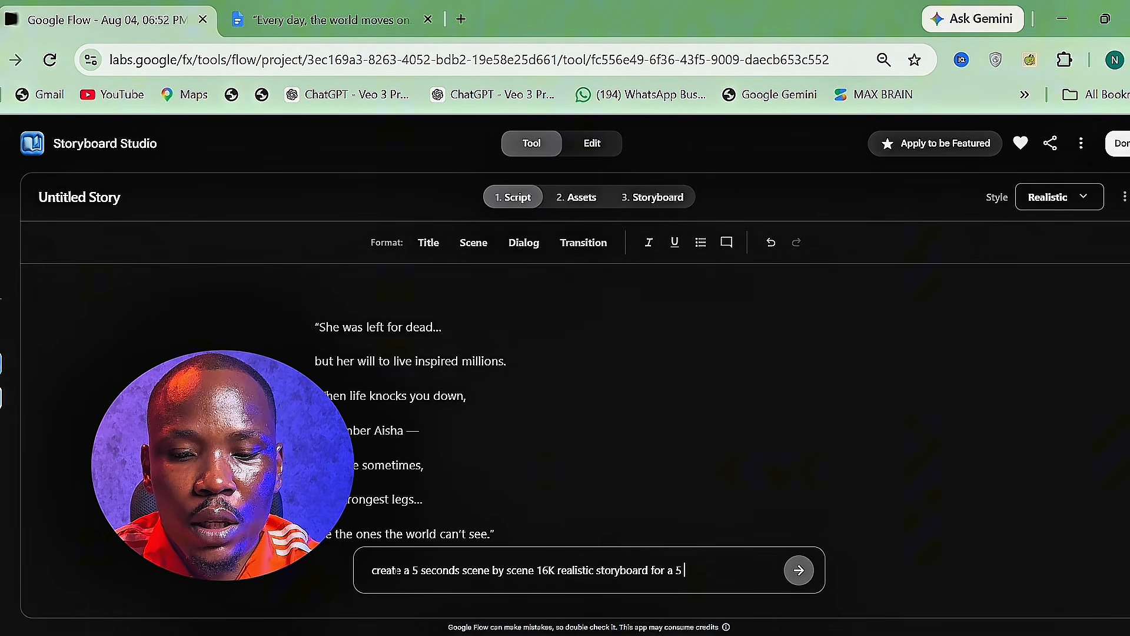
{"action": "type", "text": "minutes "}
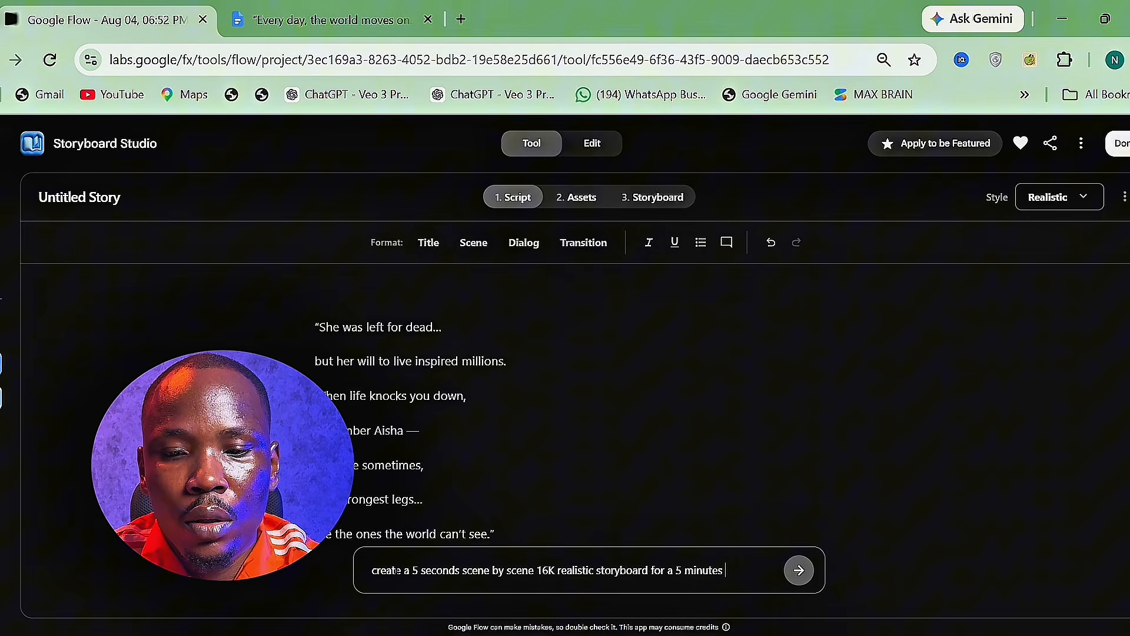
{"action": "type", "text": "v"}
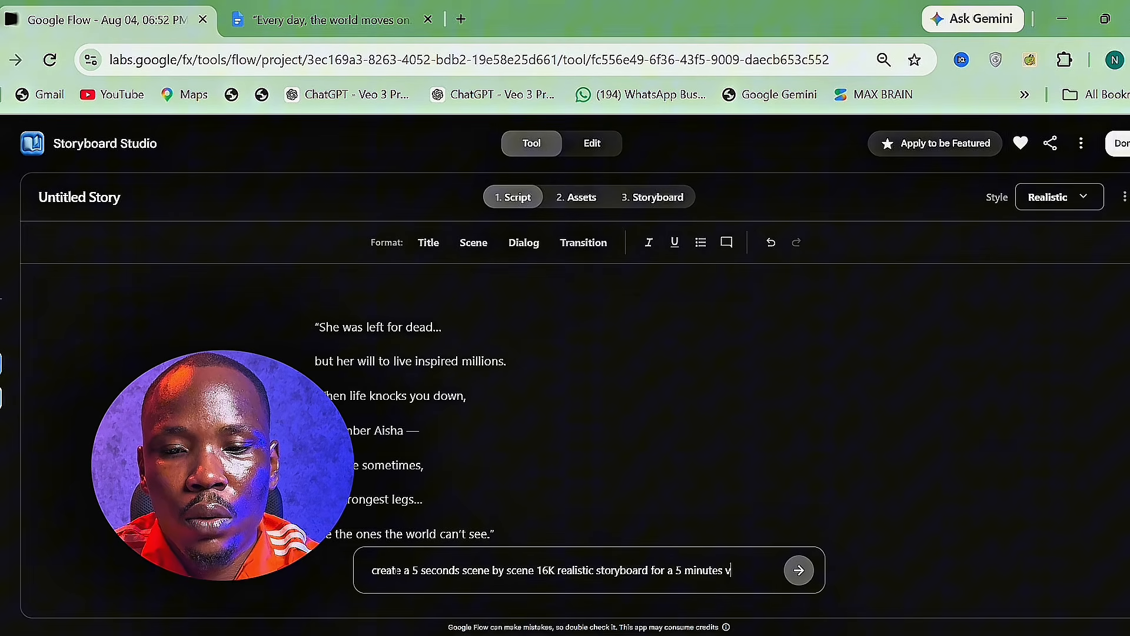
{"action": "type", "text": "ideo using"}
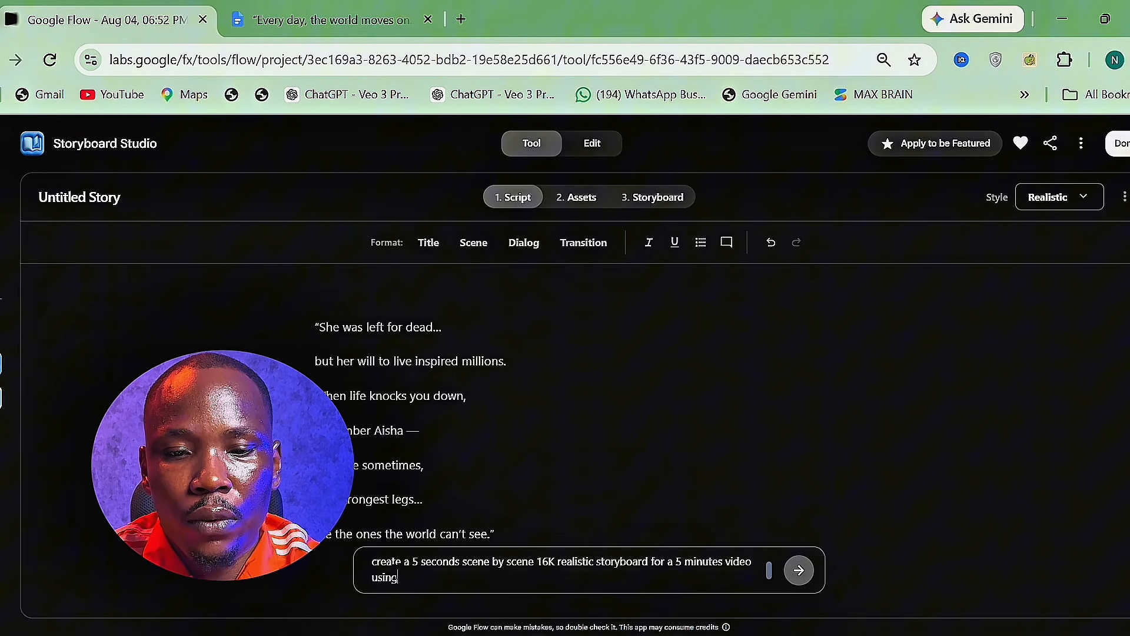
{"action": "type", "text": " the "}
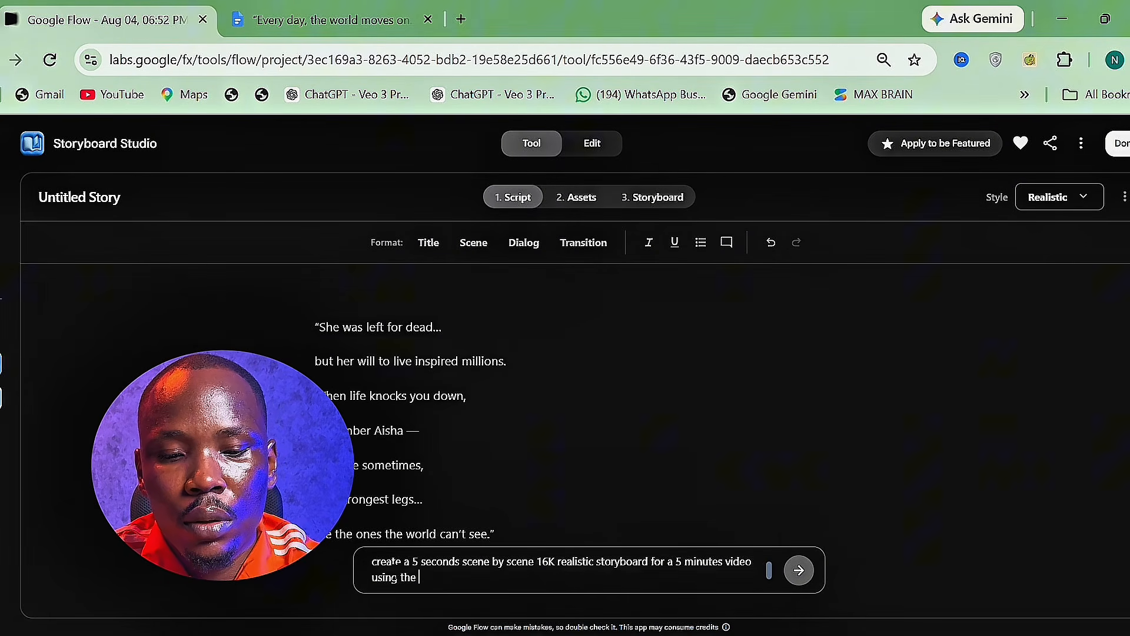
{"action": "type", "text": "scrio"}
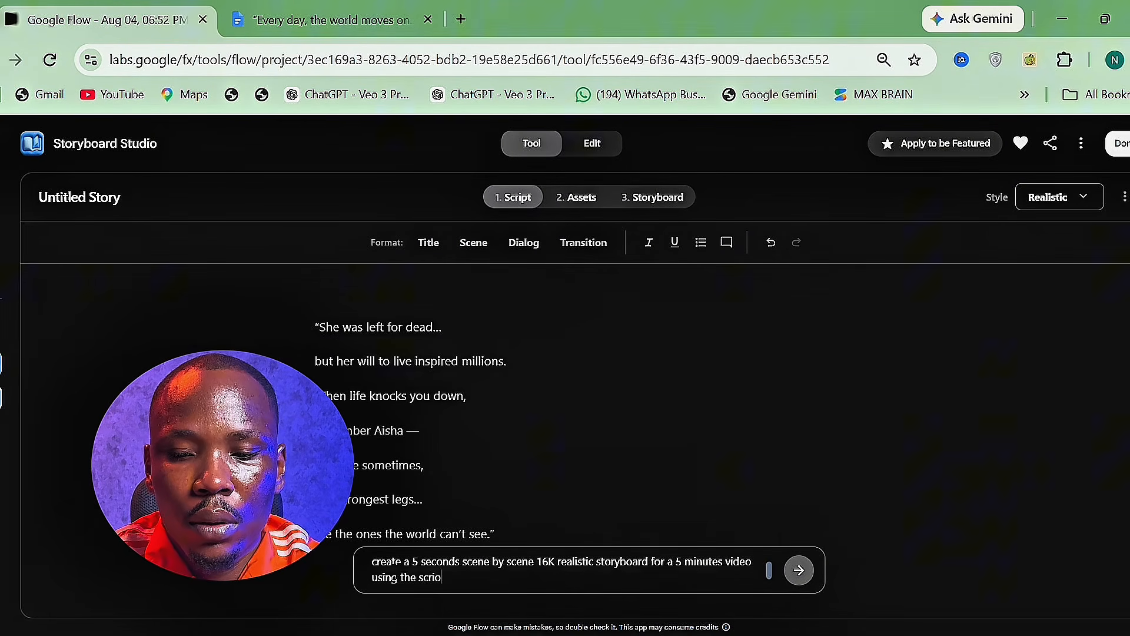
{"action": "key", "text": "BackSpace"}
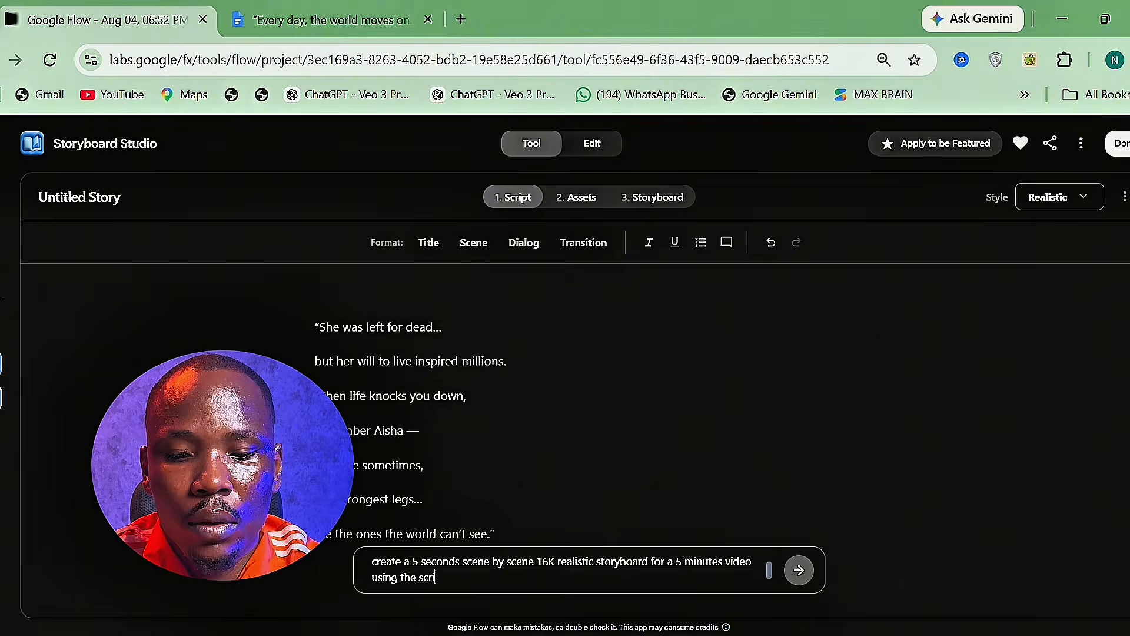
{"action": "type", "text": "pt above"}
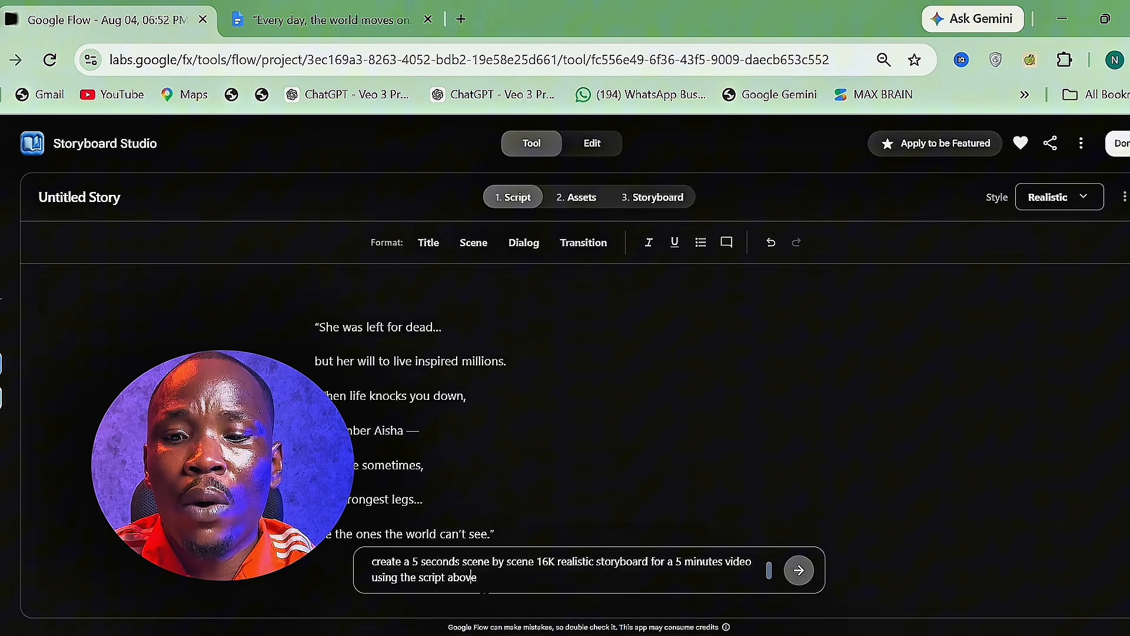
{"action": "left_click", "coordinate": [800, 572]}
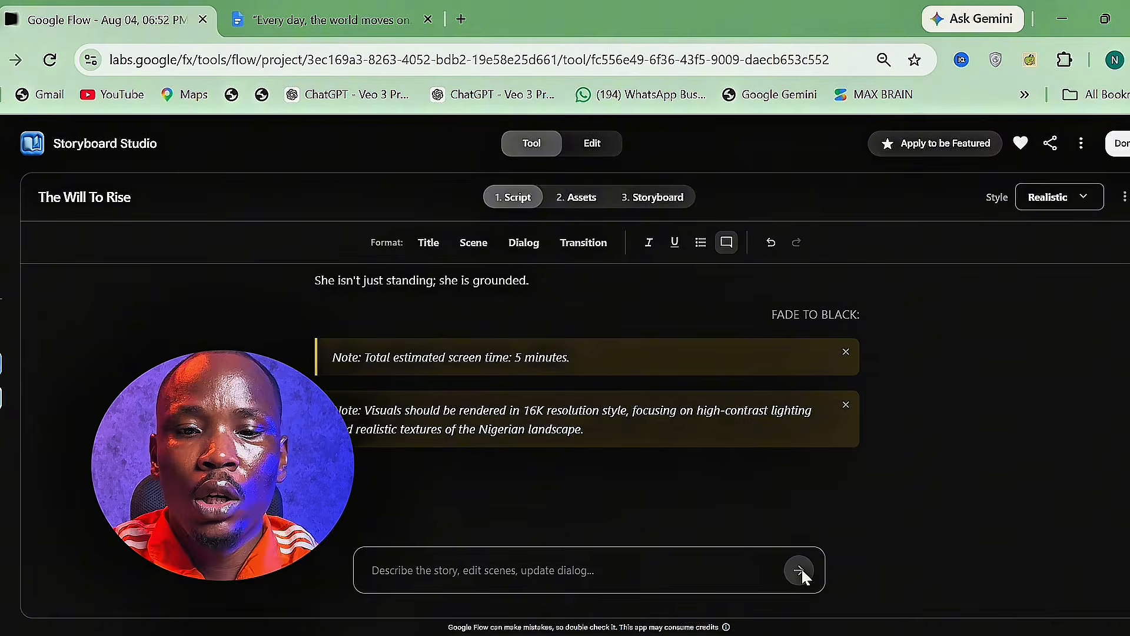
Step: Add a dialog placeholder to the note at the end of the generated script and format it as a scene heading
{"action": "scroll", "coordinate": [589, 412], "scroll_direction": "up", "scroll_amount": 15}
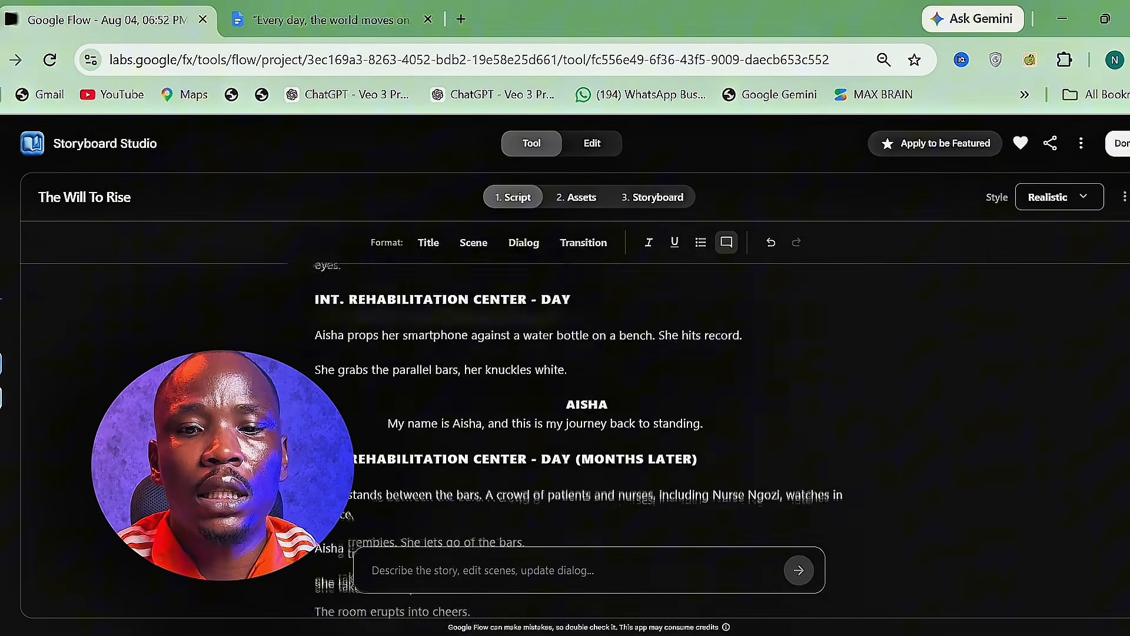
{"action": "scroll", "coordinate": [589, 412], "scroll_direction": "up", "scroll_amount": 5}
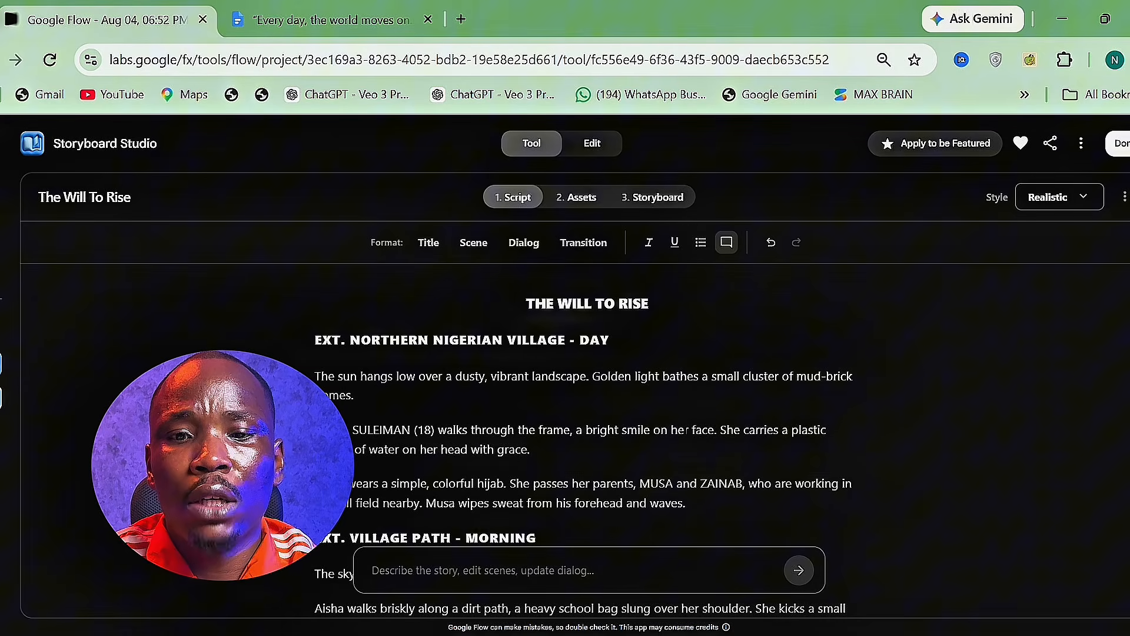
{"action": "left_click", "coordinate": [530, 244]}
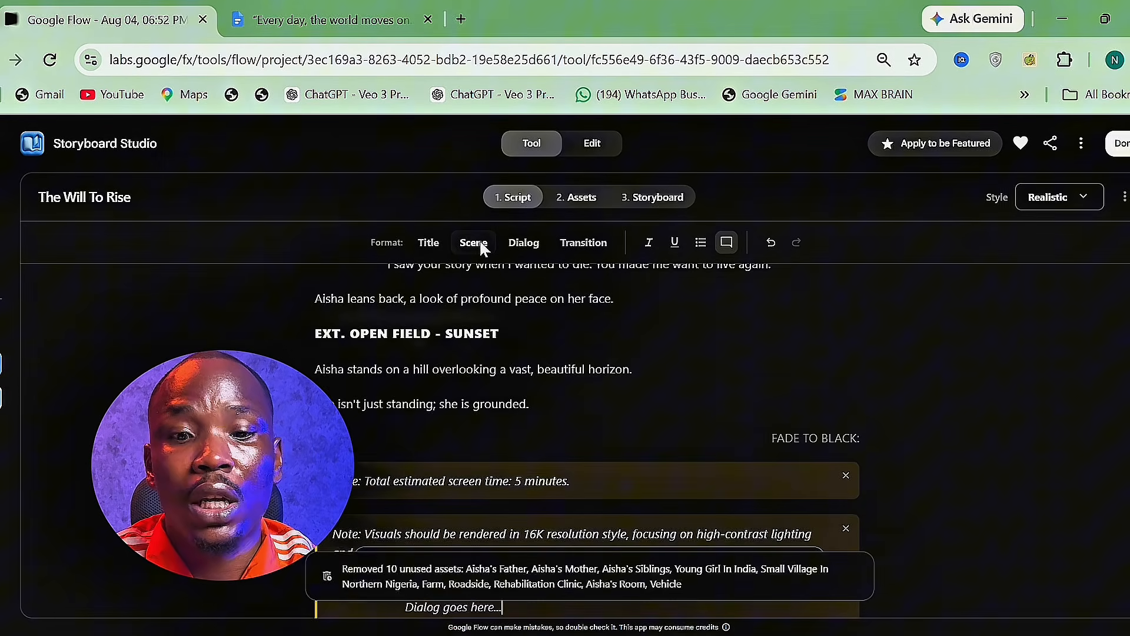
{"action": "left_click", "coordinate": [480, 243]}
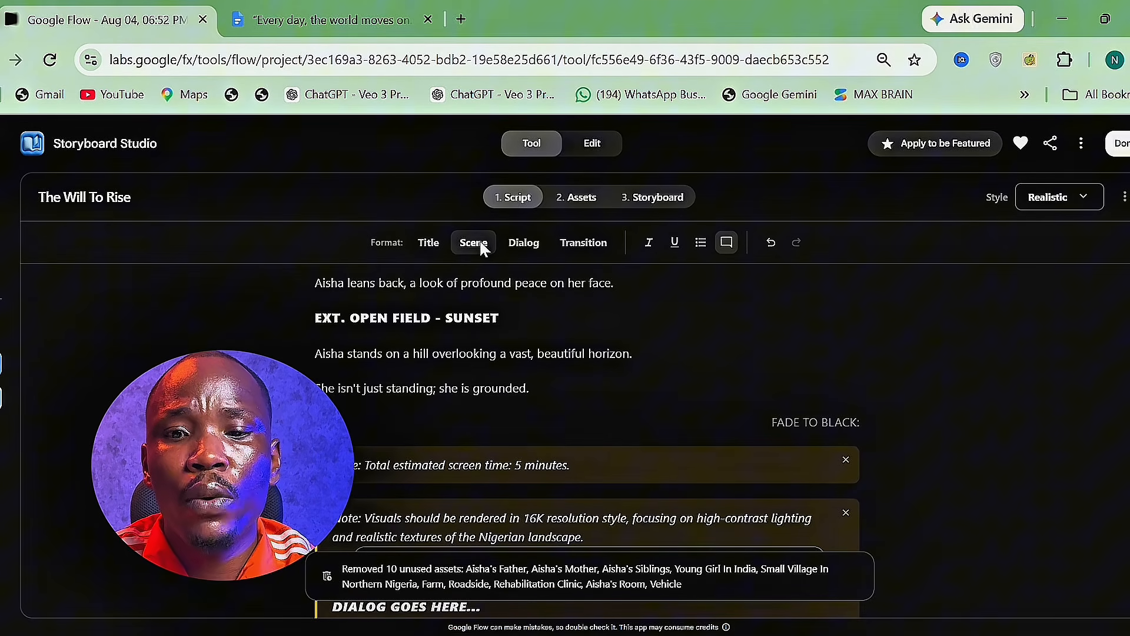
Step: Examine the story's assets, going through the characters, locations and props extracted from the script
{"action": "left_click", "coordinate": [593, 205]}
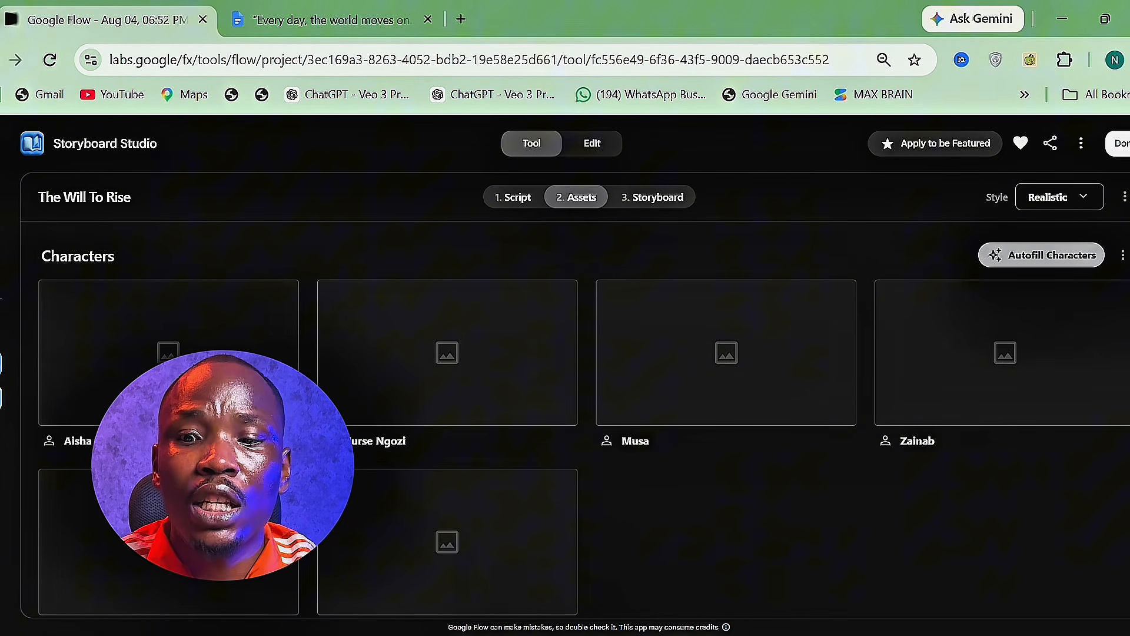
{"action": "scroll", "coordinate": [566, 412], "scroll_direction": "down", "scroll_amount": 3}
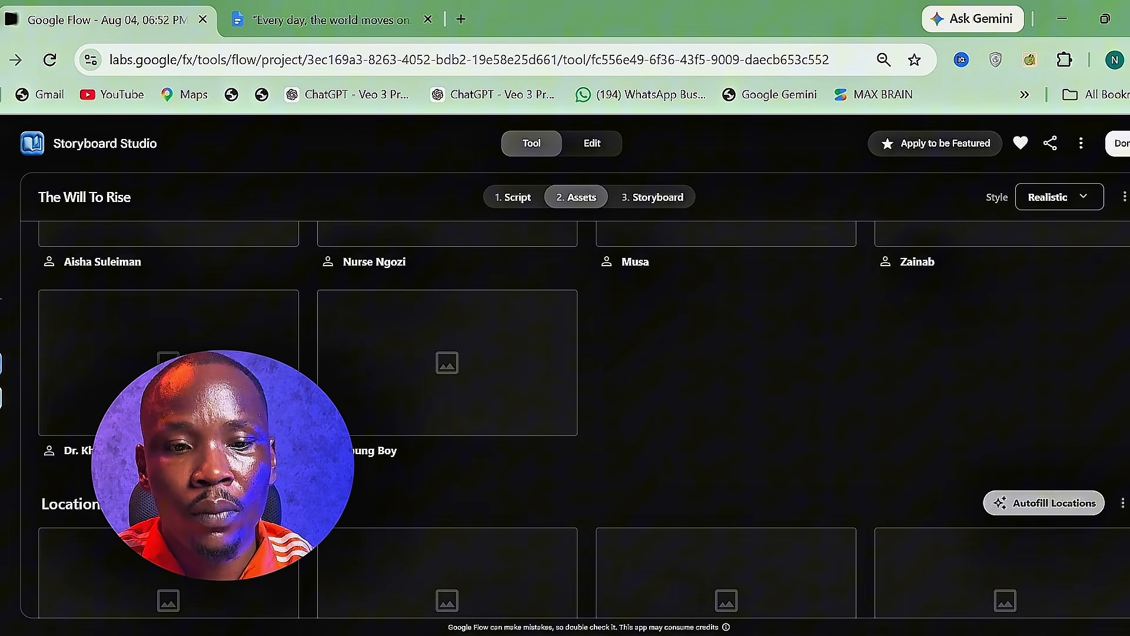
{"action": "scroll", "coordinate": [565, 412], "scroll_direction": "down", "scroll_amount": 3}
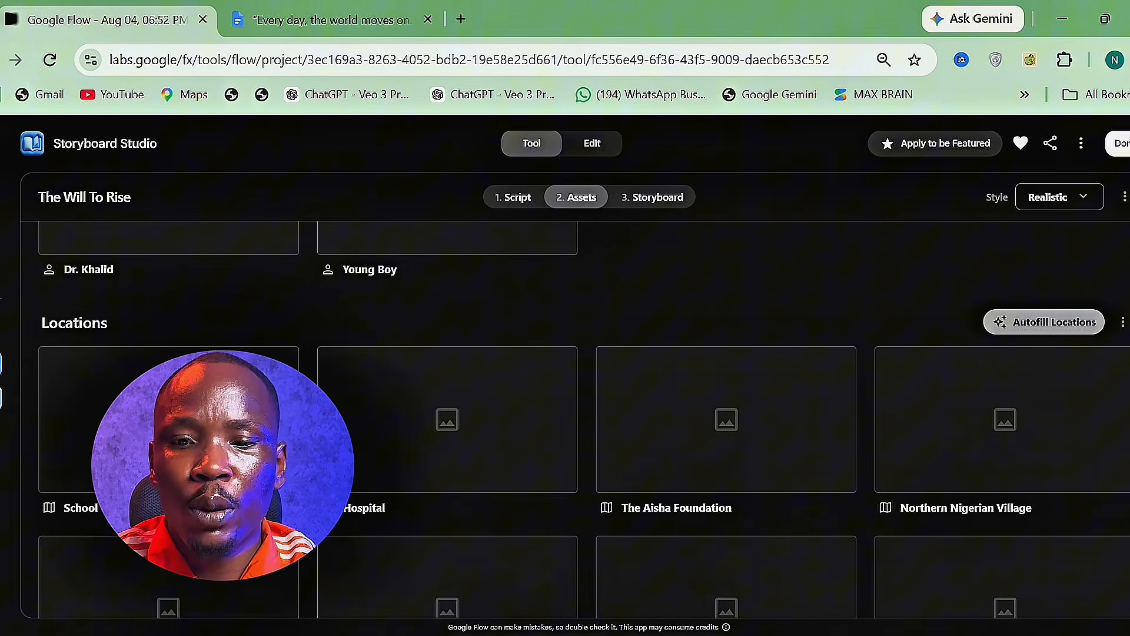
{"action": "scroll", "coordinate": [565, 412], "scroll_direction": "down", "scroll_amount": 1}
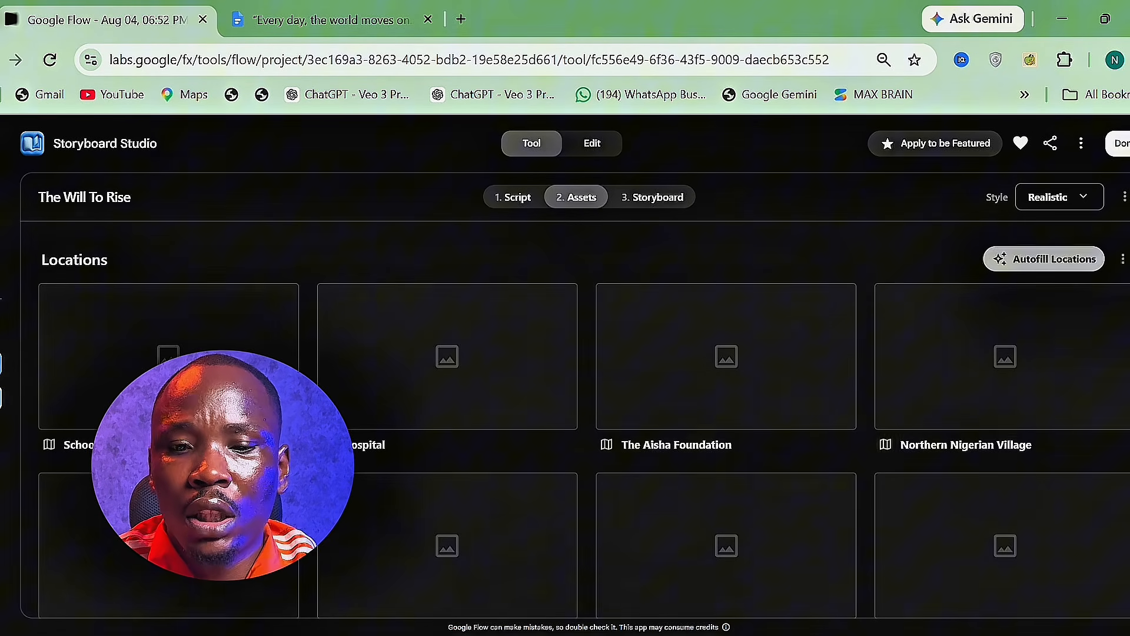
{"action": "scroll", "coordinate": [565, 413], "scroll_direction": "down", "scroll_amount": 3}
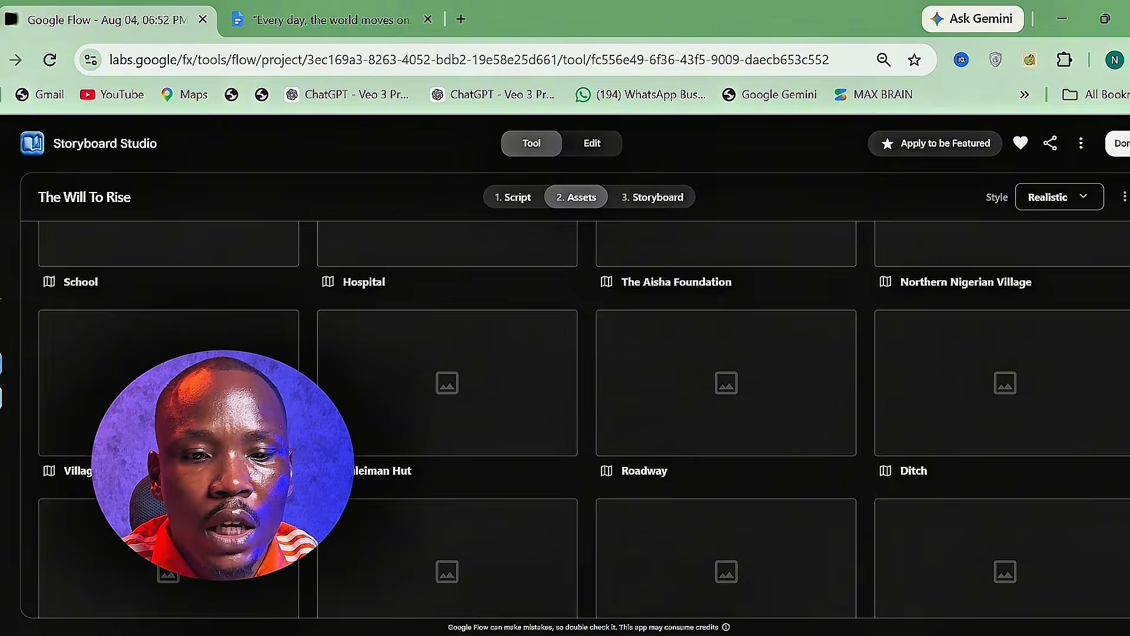
{"action": "scroll", "coordinate": [565, 412], "scroll_direction": "down", "scroll_amount": 4}
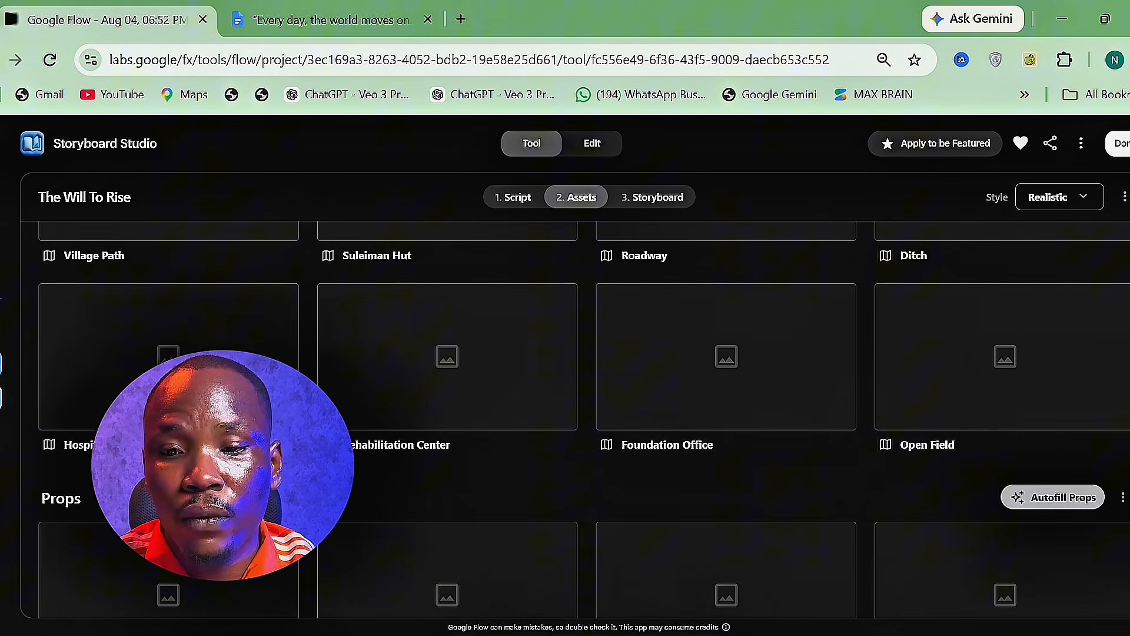
{"action": "scroll", "coordinate": [566, 412], "scroll_direction": "down", "scroll_amount": 4}
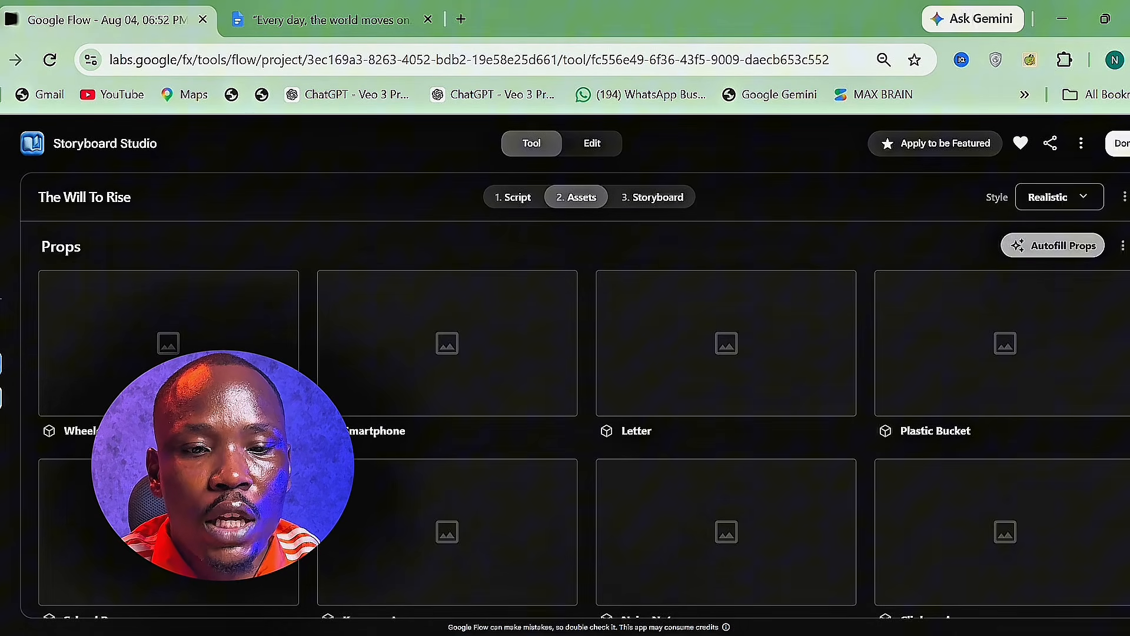
{"action": "scroll", "coordinate": [575, 419], "scroll_direction": "down", "scroll_amount": 3}
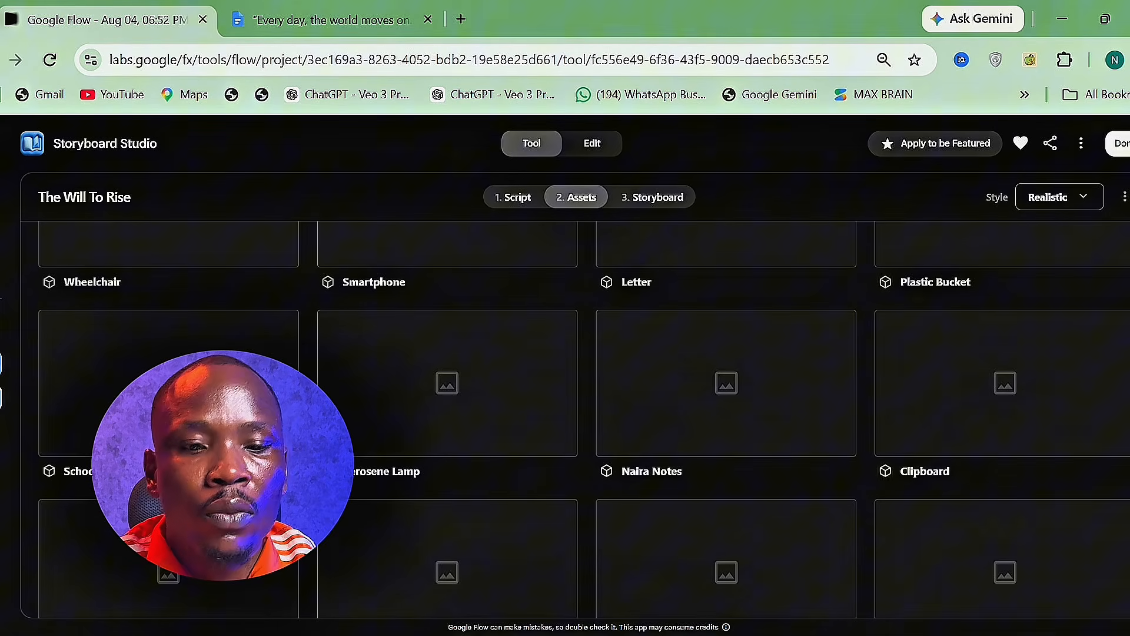
{"action": "scroll", "coordinate": [575, 419], "scroll_direction": "down", "scroll_amount": 3}
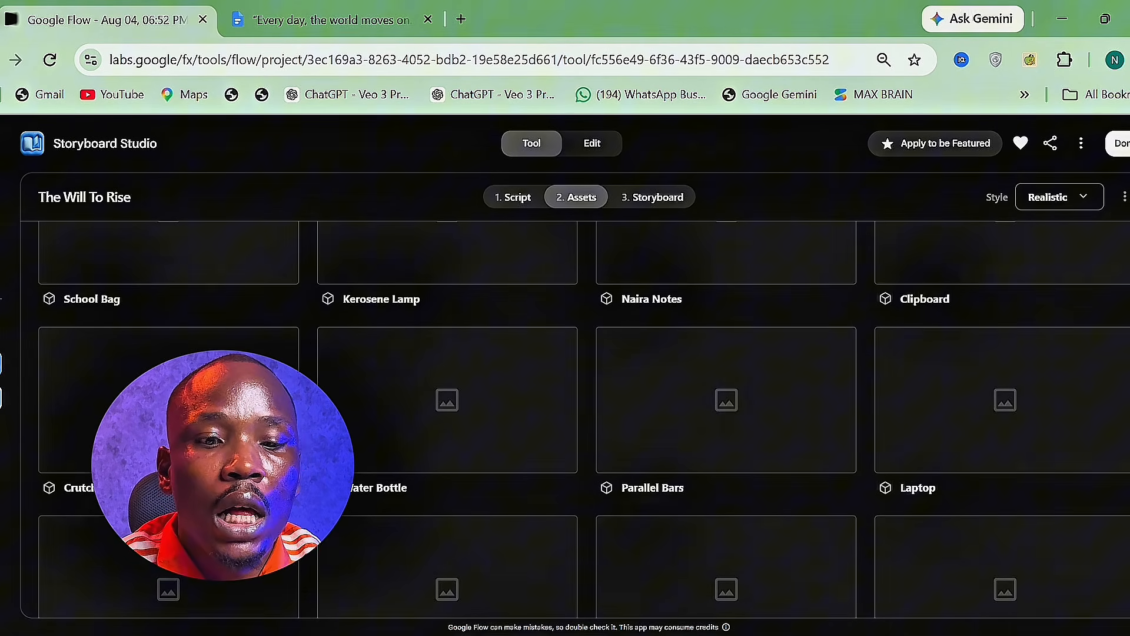
{"action": "scroll", "coordinate": [575, 419], "scroll_direction": "down", "scroll_amount": 2}
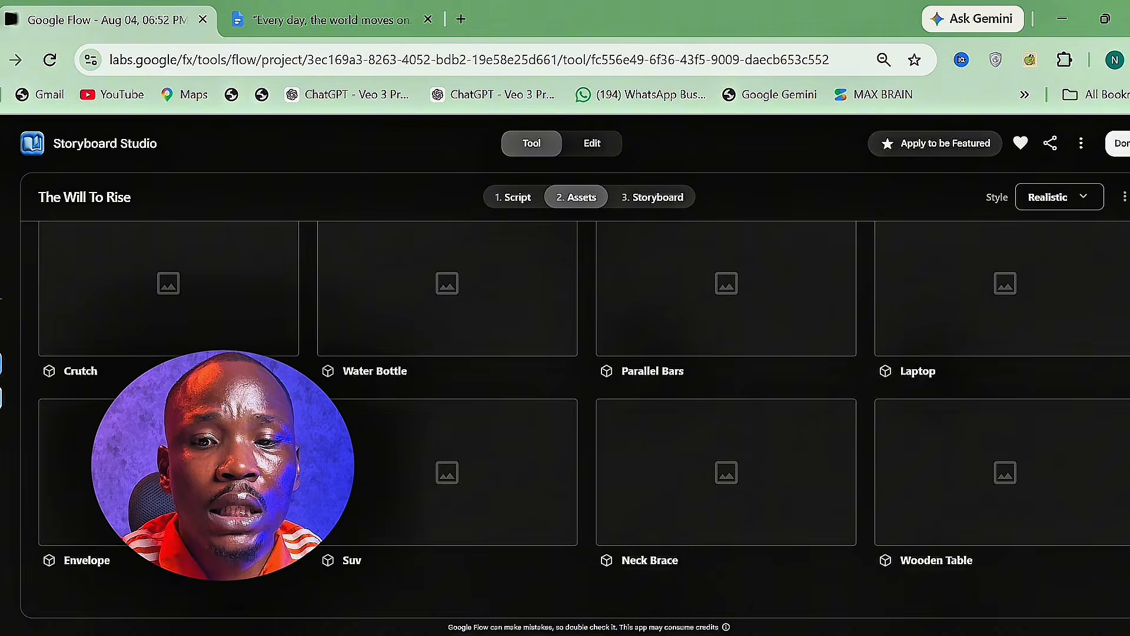
Step: Generate images for all the story's characters with Autofill Characters
{"action": "scroll", "coordinate": [575, 419], "scroll_direction": "up", "scroll_amount": 20}
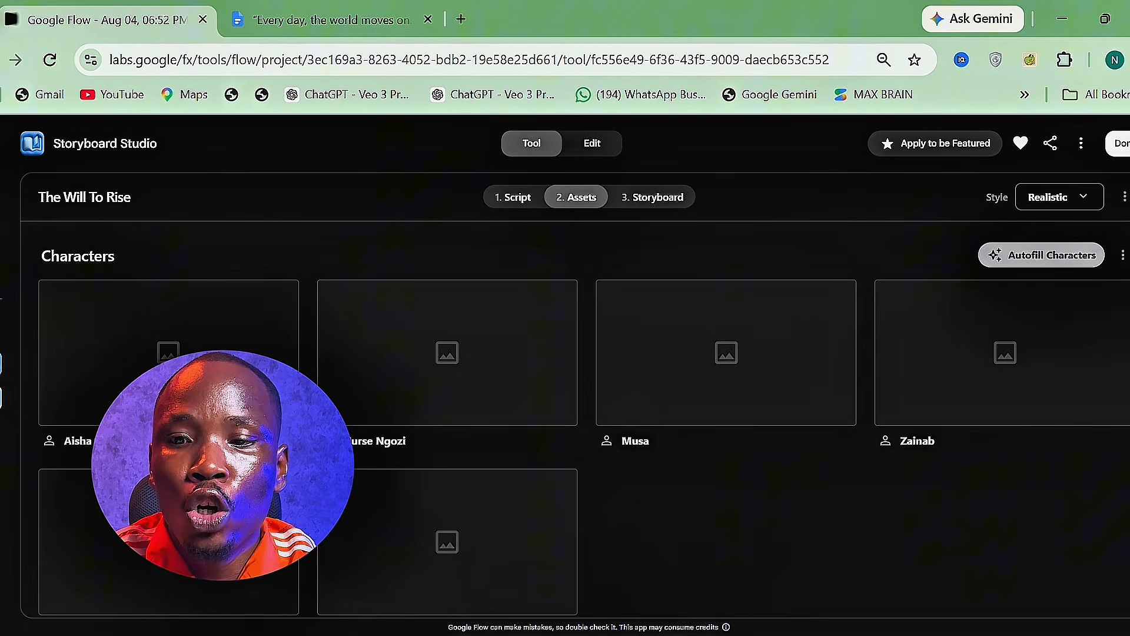
{"action": "left_click", "coordinate": [1053, 254]}
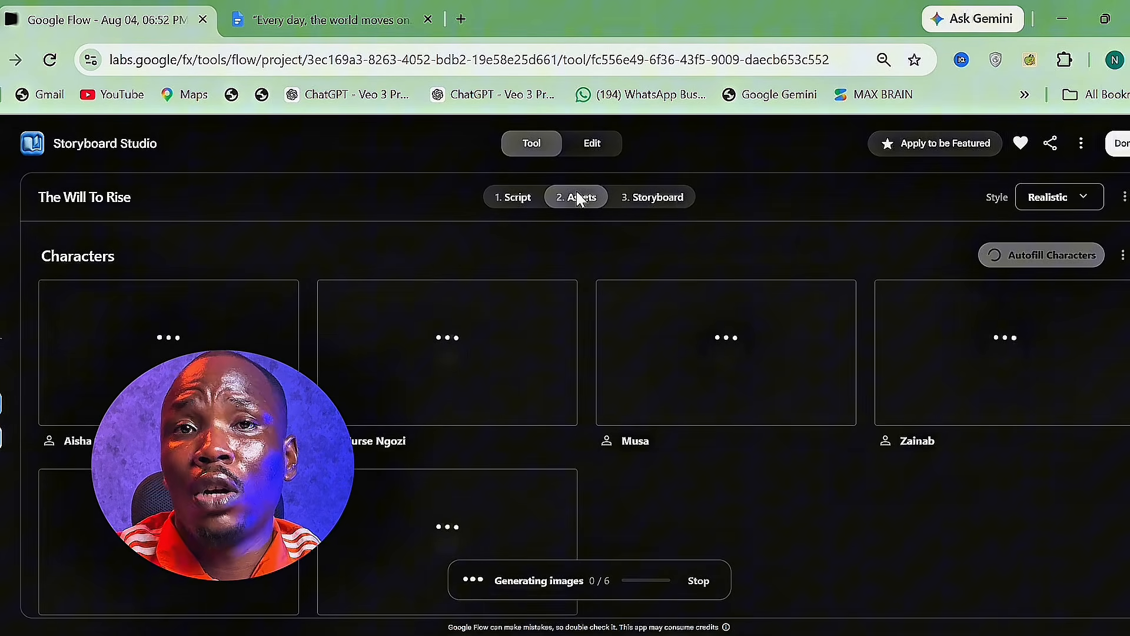
Step: Check the storyboard's scene frames and, back in the assets, generate images for all locations with Autofill Locations
{"action": "left_click", "coordinate": [662, 203]}
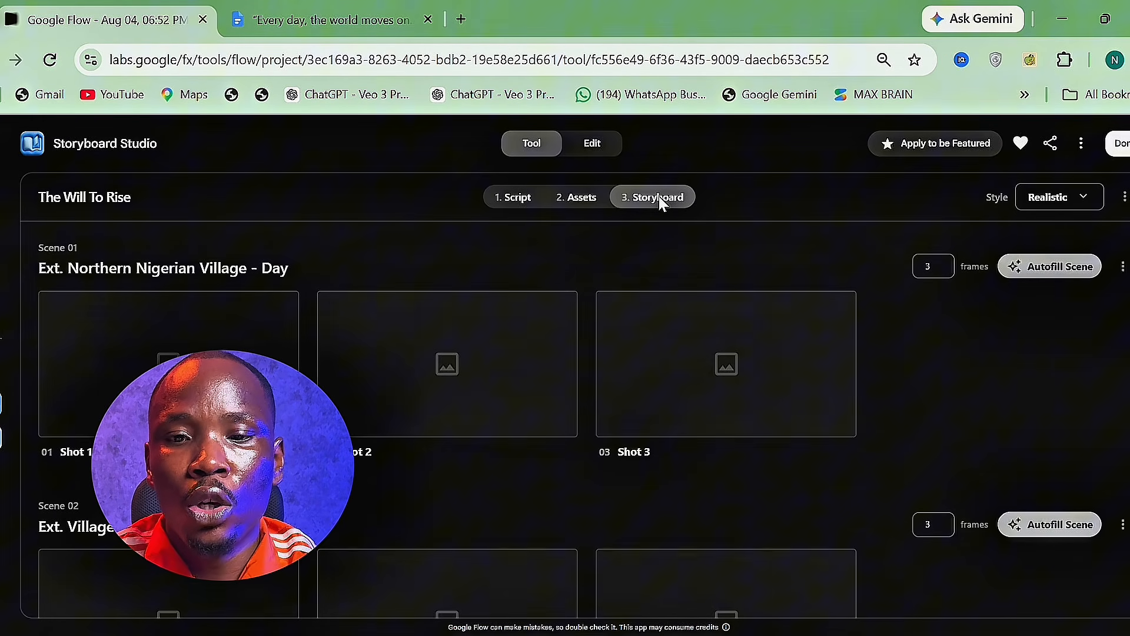
{"action": "left_click", "coordinate": [581, 206]}
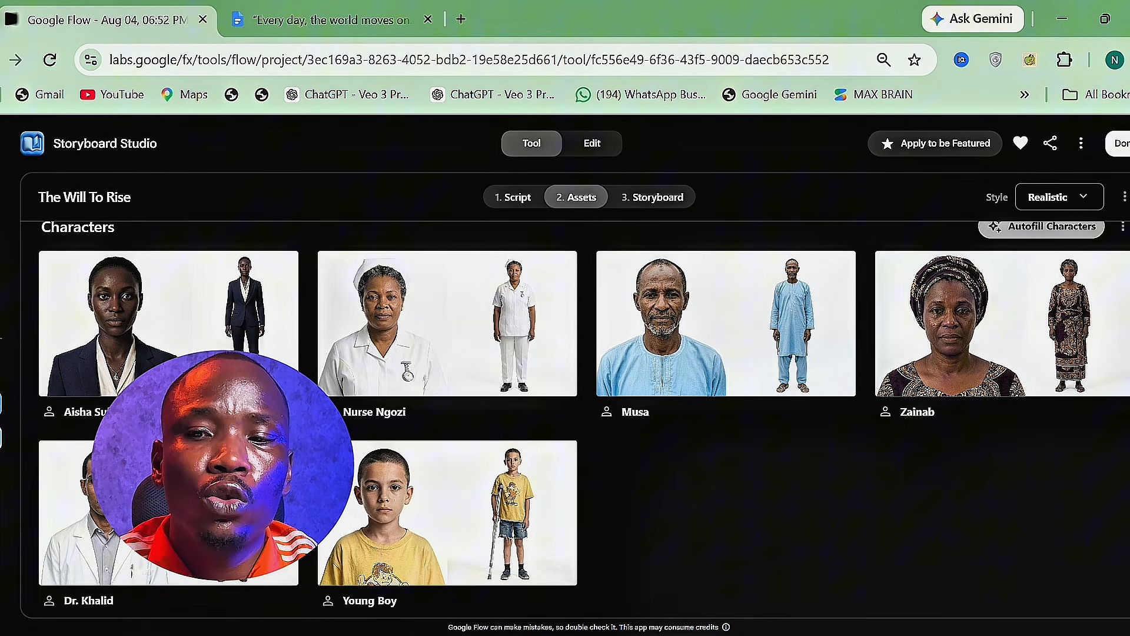
{"action": "scroll", "coordinate": [1001, 412], "scroll_direction": "down", "scroll_amount": 5}
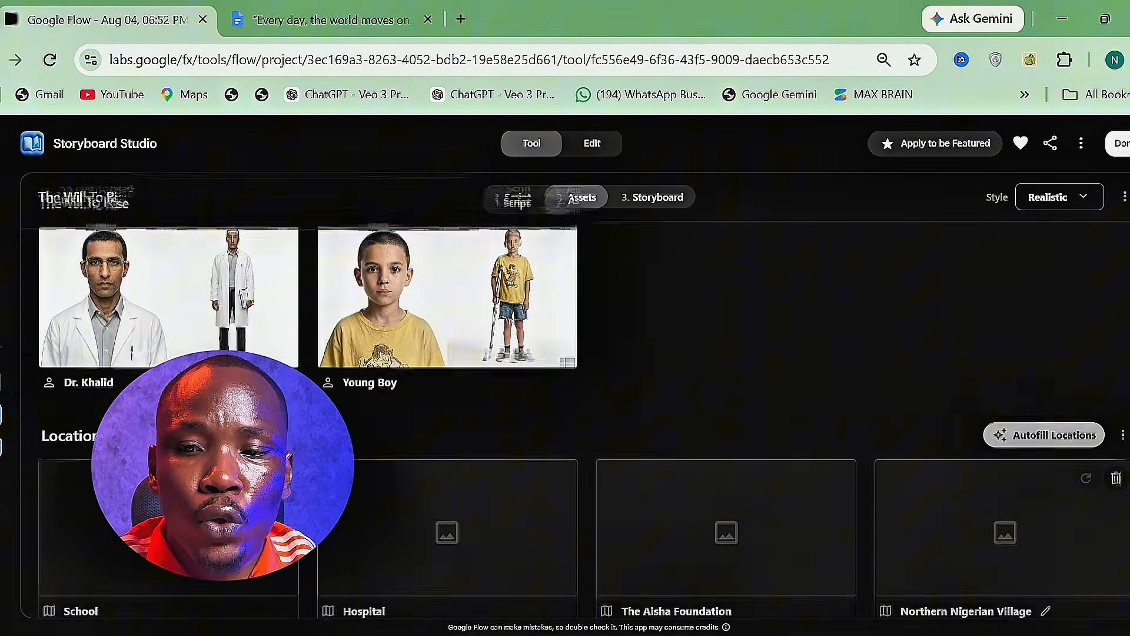
{"action": "left_click", "coordinate": [1044, 311]}
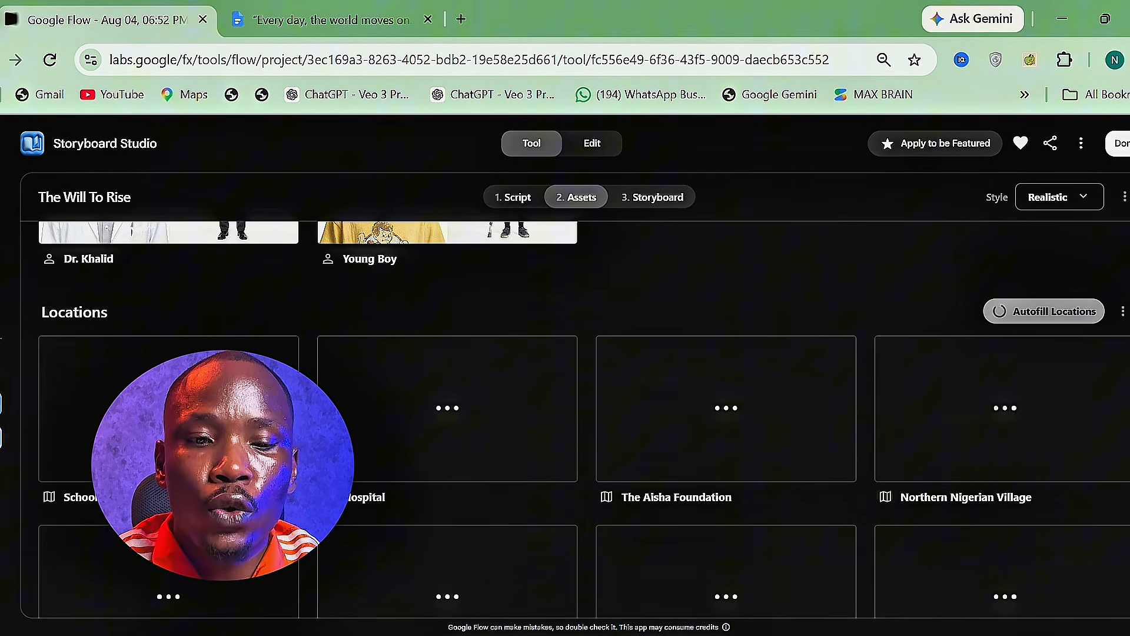
Step: Generate images for all the story's props with Autofill Props
{"action": "scroll", "coordinate": [565, 412], "scroll_direction": "down", "scroll_amount": 10}
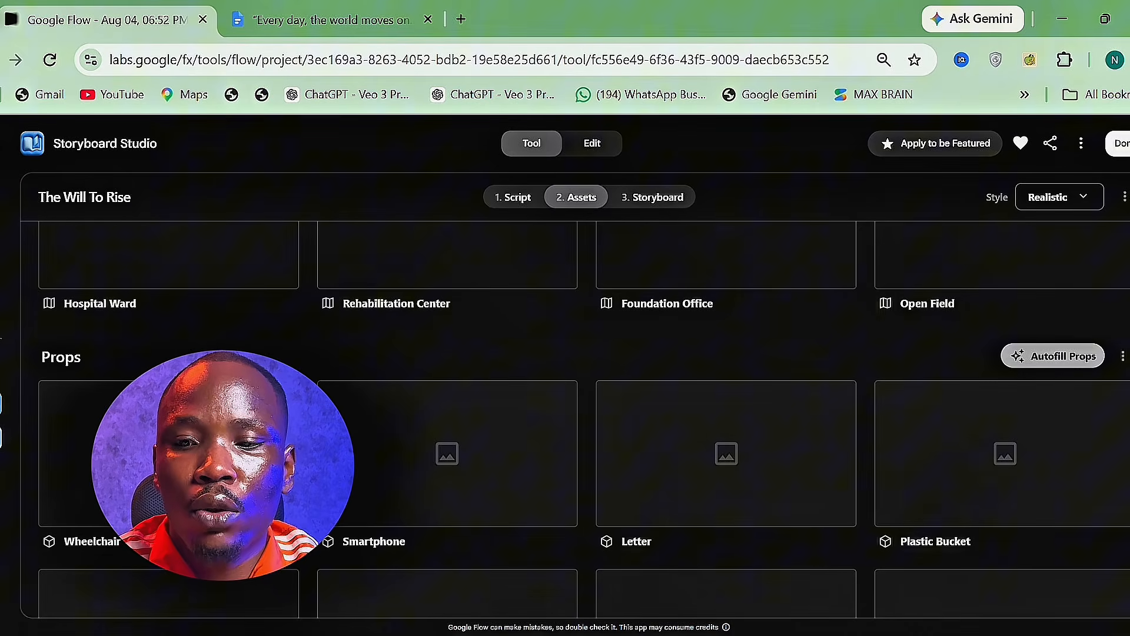
{"action": "left_click", "coordinate": [1052, 358]}
{"action": "scroll", "coordinate": [1025, 377], "scroll_direction": "down", "scroll_amount": 3}
{"action": "scroll", "coordinate": [565, 412], "scroll_direction": "down", "scroll_amount": 7}
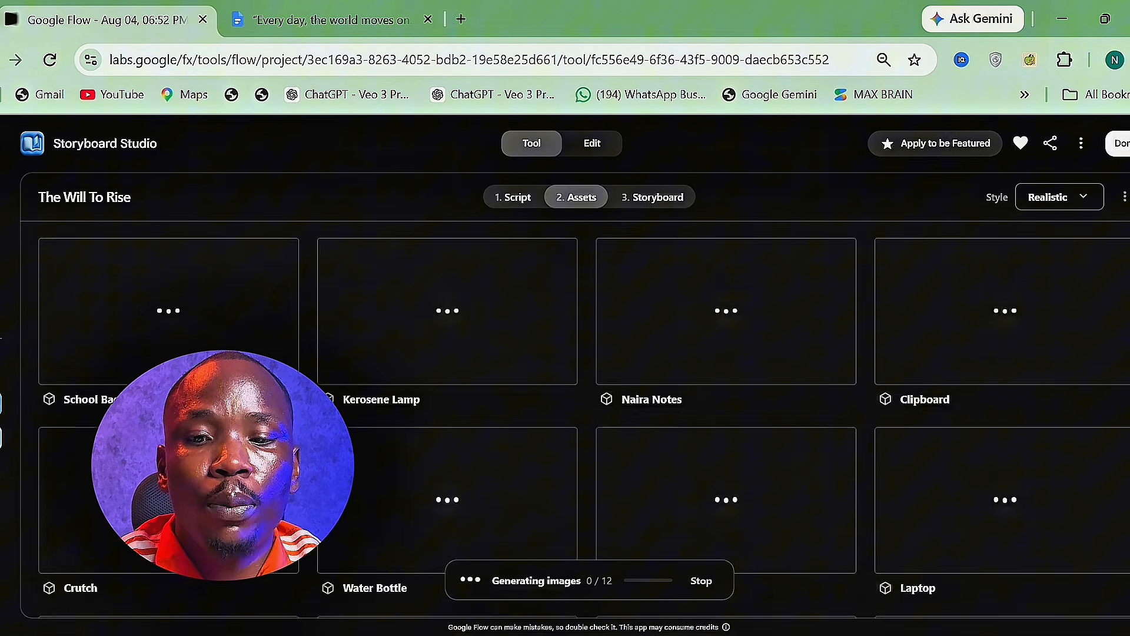
Step: Set the starting age in the first character's visual description to 25
{"action": "scroll", "coordinate": [565, 412], "scroll_direction": "up", "scroll_amount": 15}
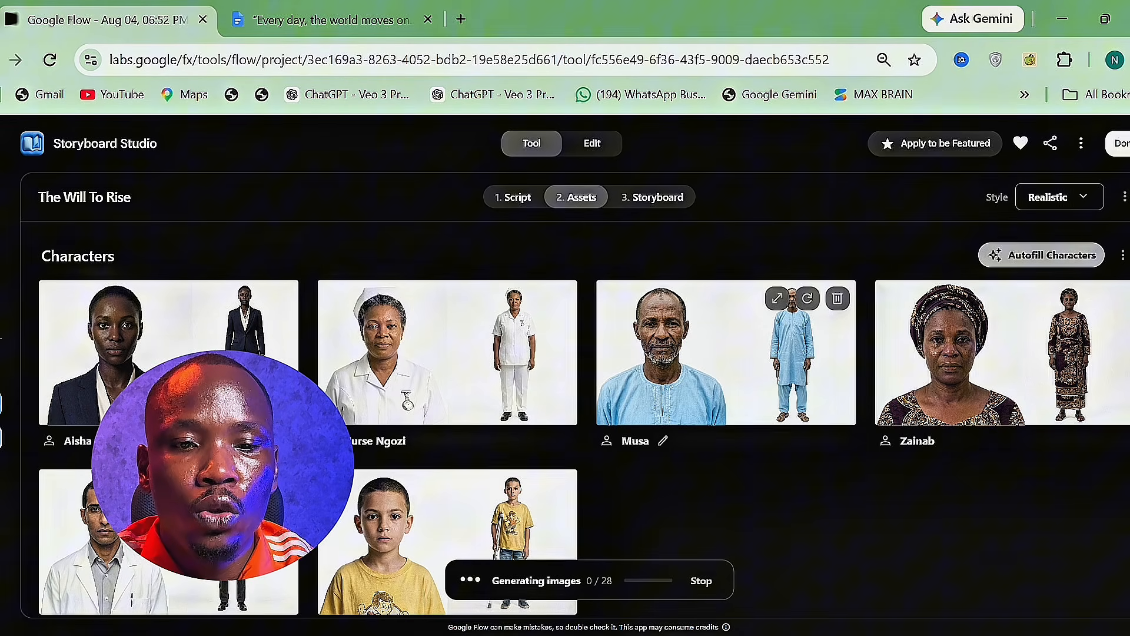
{"action": "left_click", "coordinate": [135, 364]}
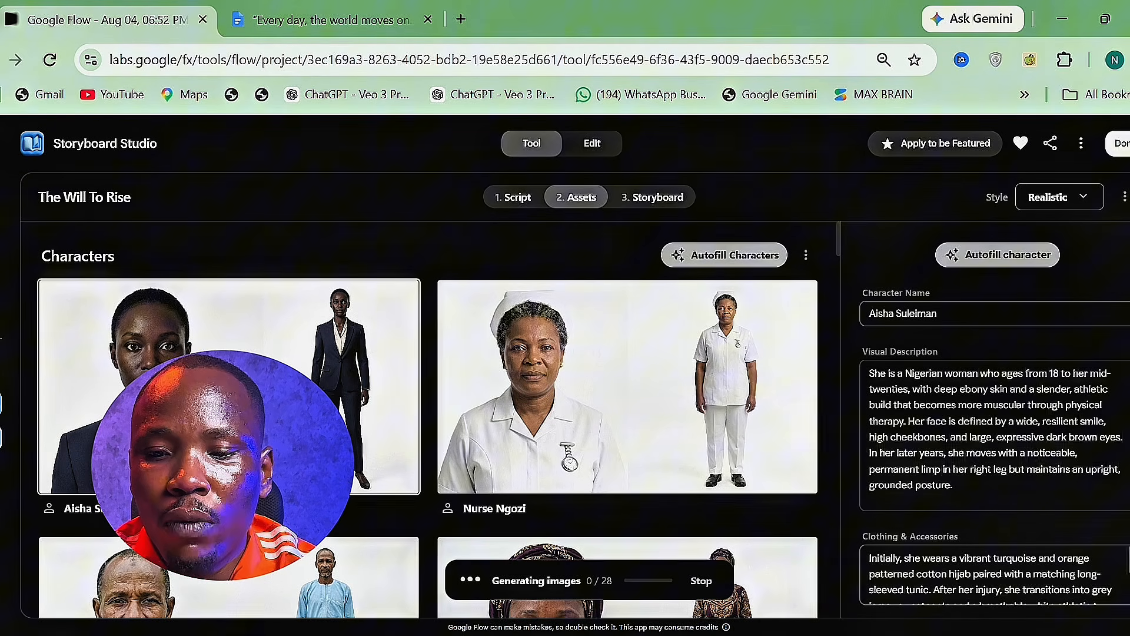
{"action": "scroll", "coordinate": [995, 574], "scroll_direction": "down", "scroll_amount": 1}
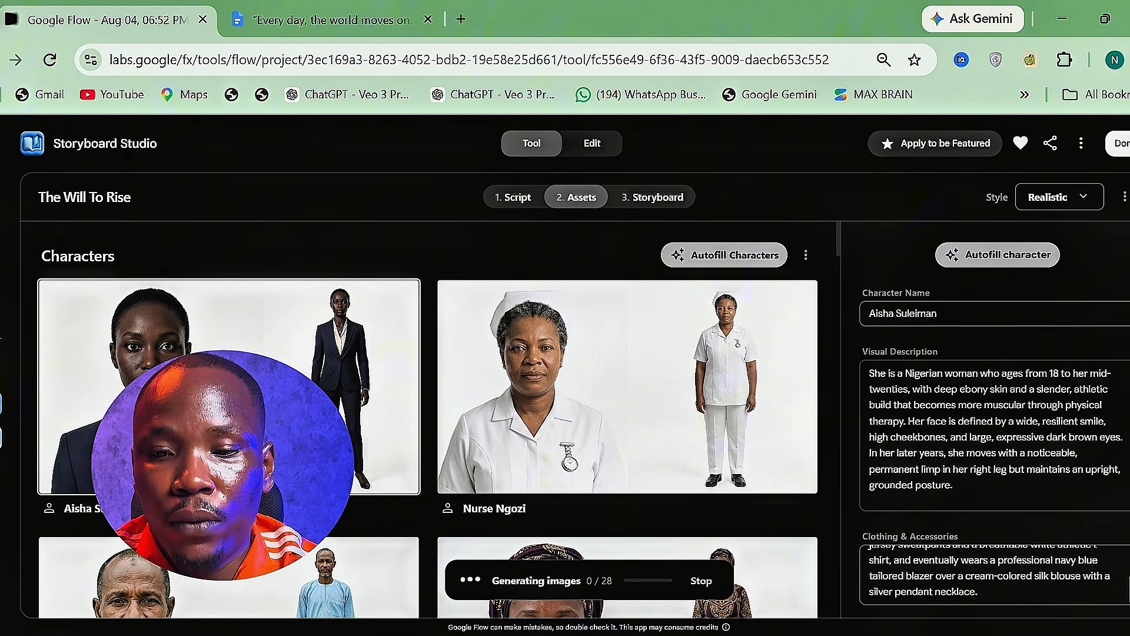
{"action": "scroll", "coordinate": [995, 575], "scroll_direction": "up", "scroll_amount": 2}
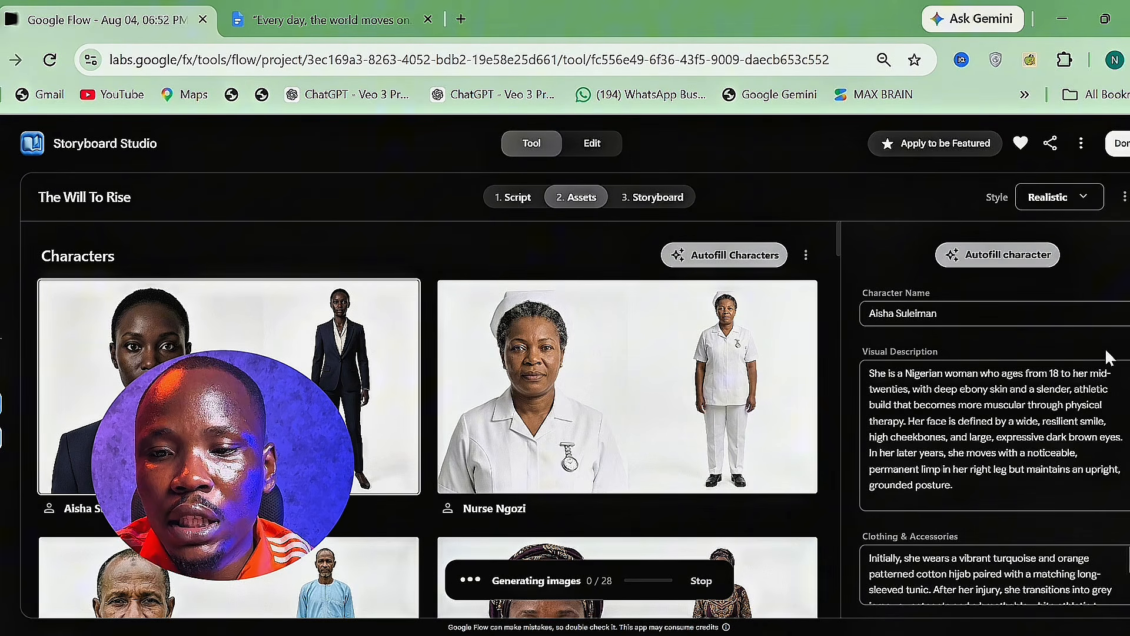
{"action": "double_click", "coordinate": [1054, 374]}
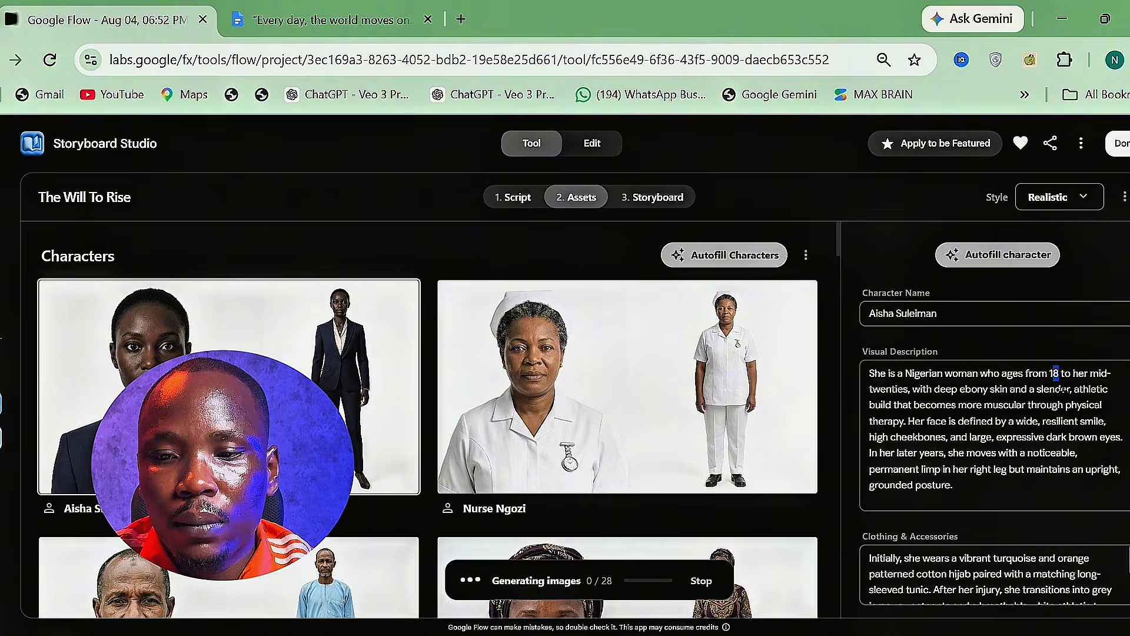
{"action": "type", "text": "25"}
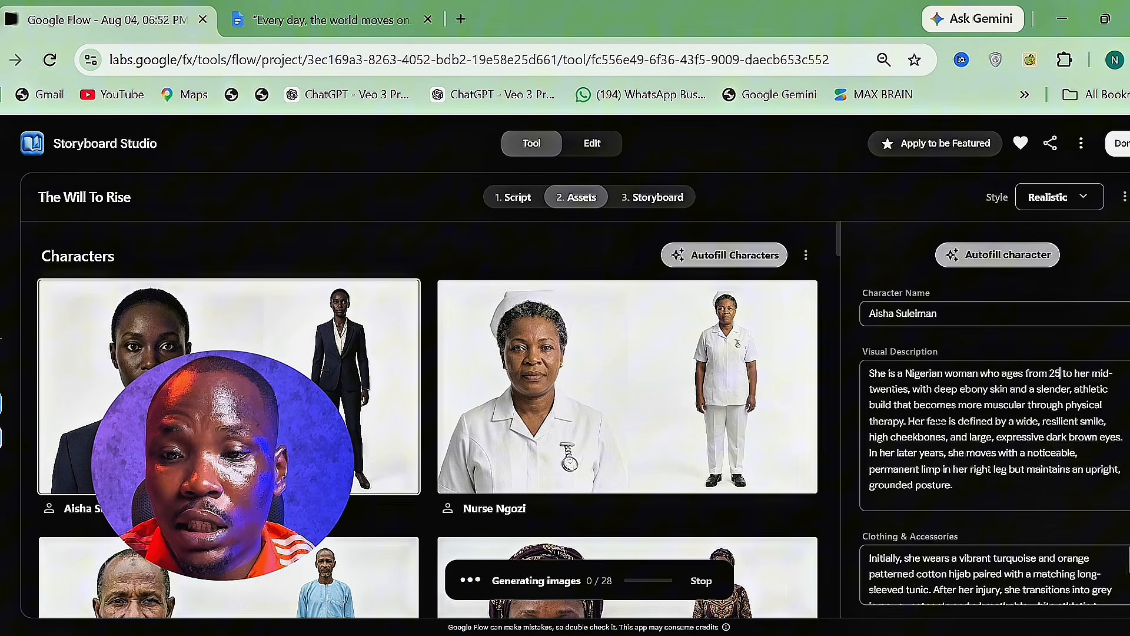
Step: Create a new image of the first character from the edited description
{"action": "scroll", "coordinate": [939, 420], "scroll_direction": "down", "scroll_amount": 5}
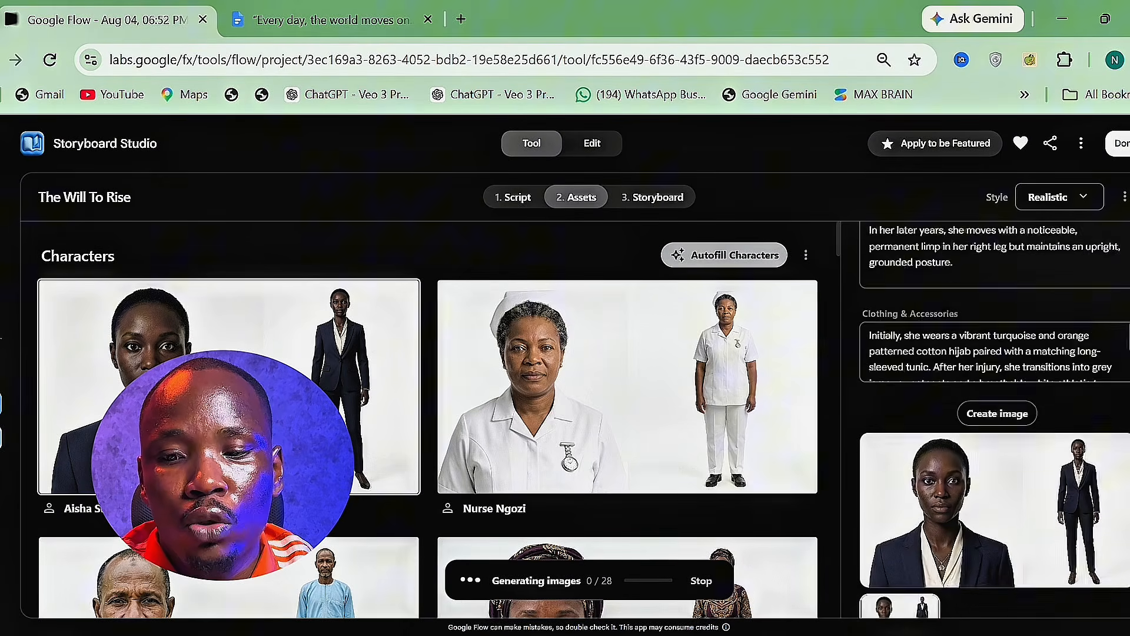
{"action": "scroll", "coordinate": [1022, 498], "scroll_direction": "up", "scroll_amount": 2}
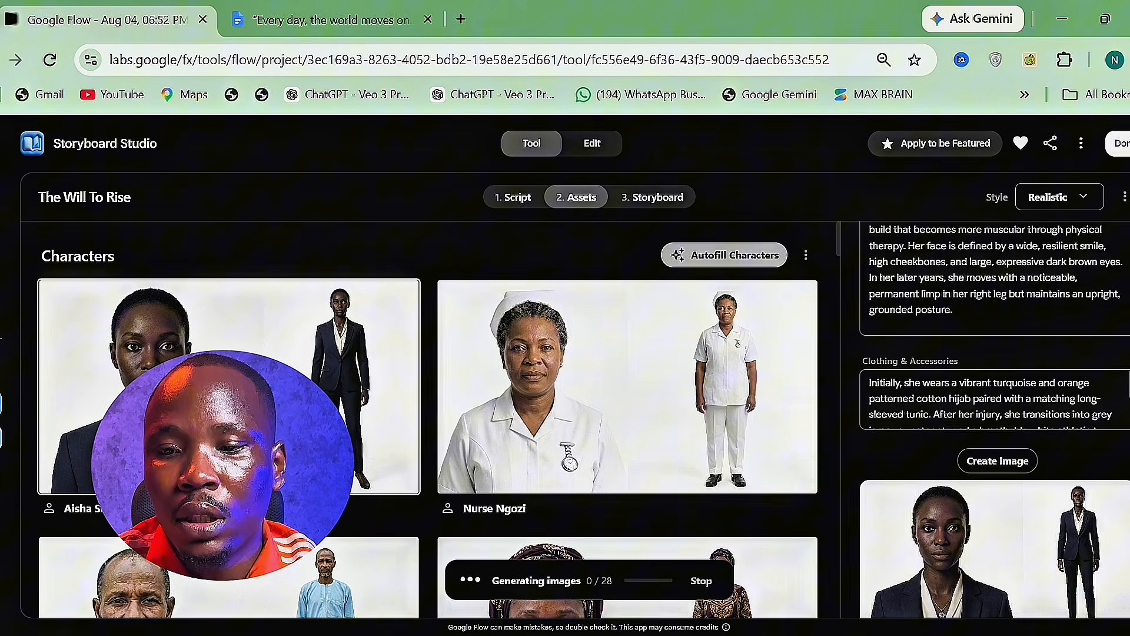
{"action": "left_click", "coordinate": [996, 461]}
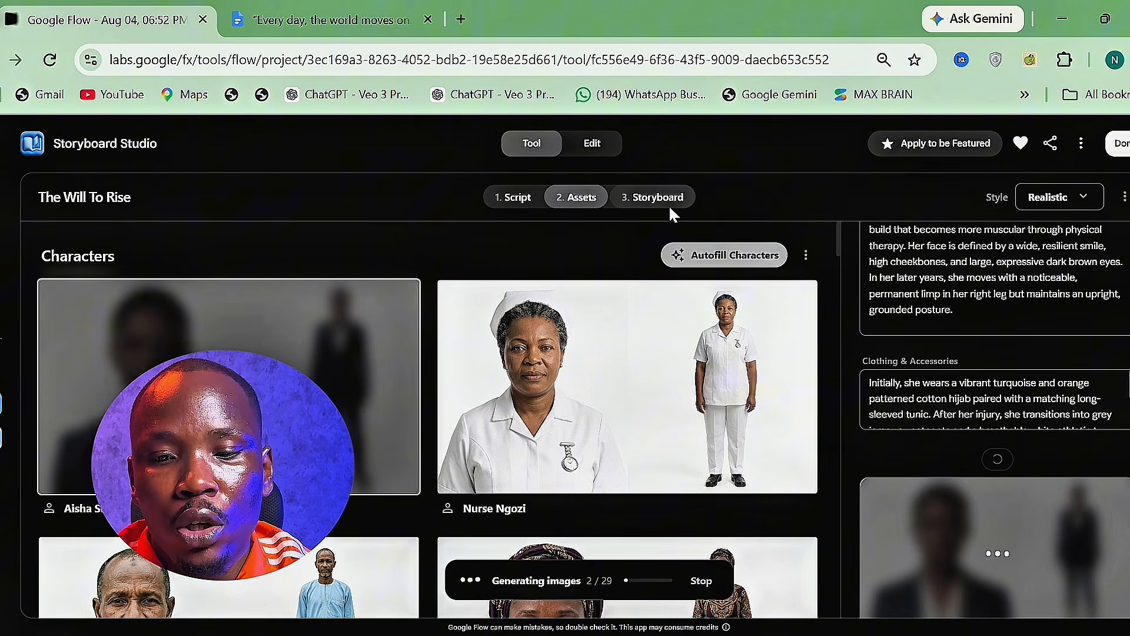
Step: Examine the progress of the location and prop images, from the School and The Aisha Foundation down to the last props and back
{"action": "scroll", "coordinate": [428, 420], "scroll_direction": "down", "scroll_amount": 10}
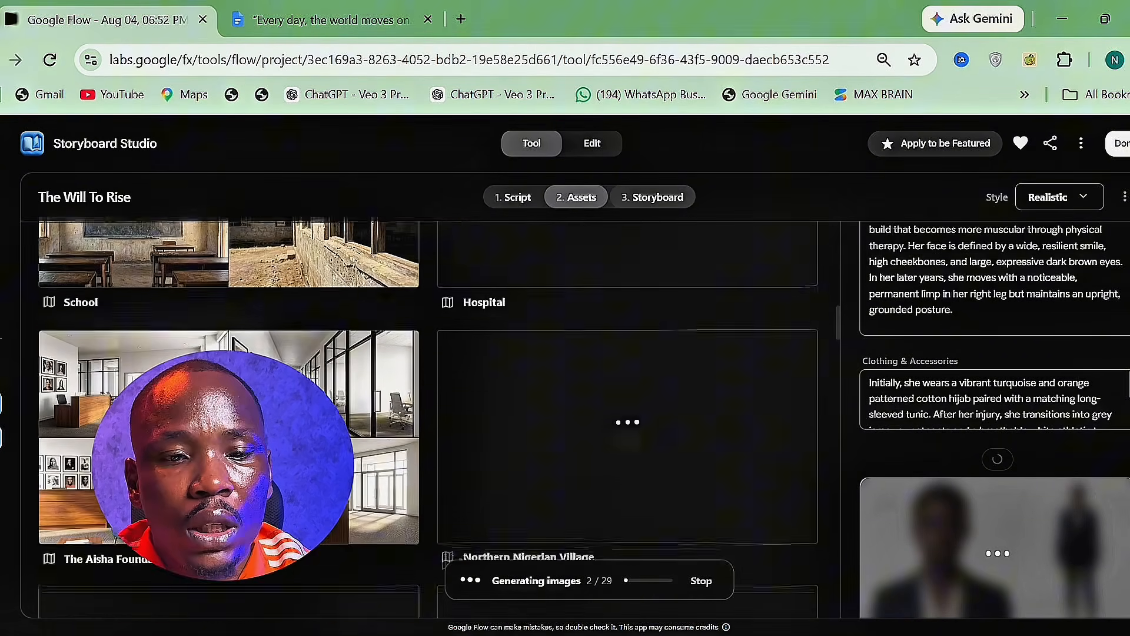
{"action": "scroll", "coordinate": [428, 419], "scroll_direction": "up", "scroll_amount": 1}
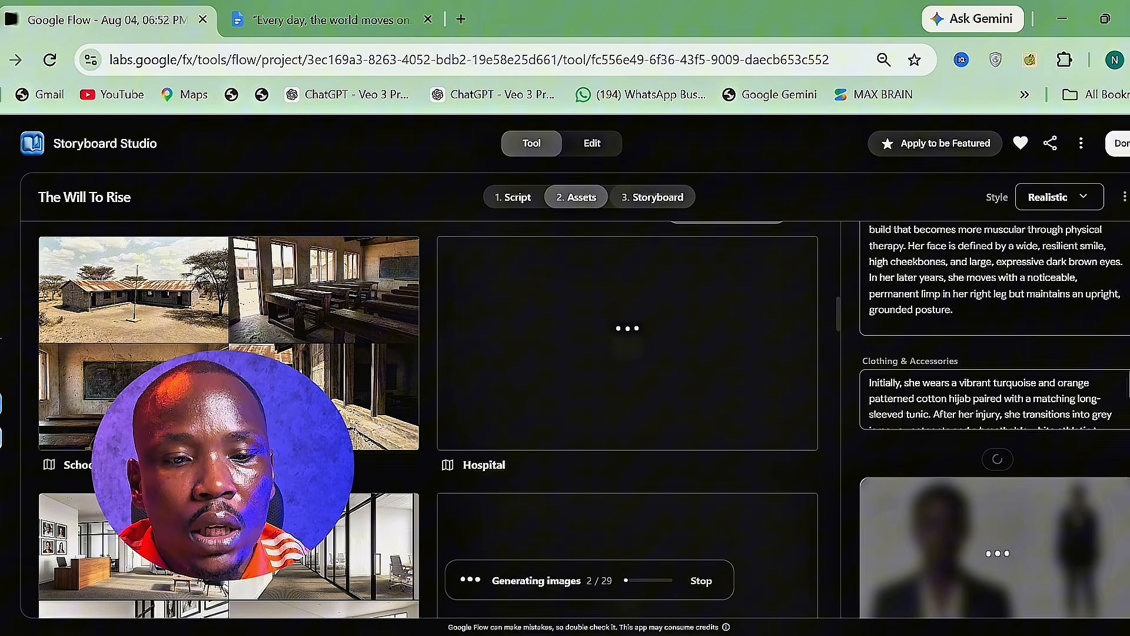
{"action": "scroll", "coordinate": [428, 419], "scroll_direction": "up", "scroll_amount": 2}
{"action": "scroll", "coordinate": [429, 419], "scroll_direction": "down", "scroll_amount": 3}
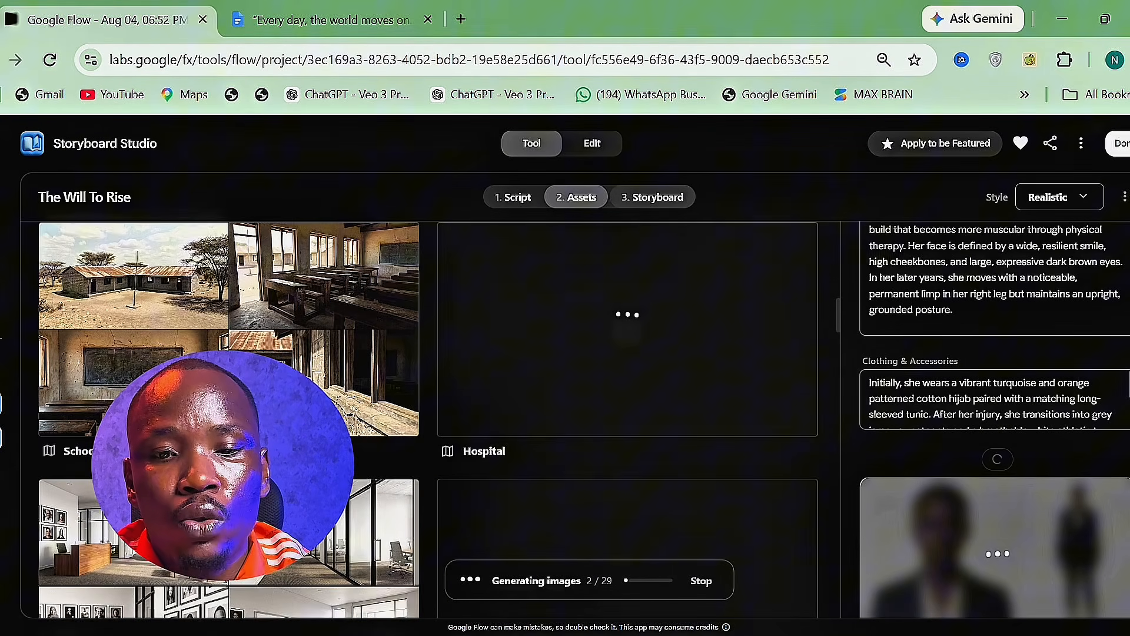
{"action": "scroll", "coordinate": [428, 419], "scroll_direction": "down", "scroll_amount": 2}
{"action": "scroll", "coordinate": [429, 419], "scroll_direction": "down", "scroll_amount": 2}
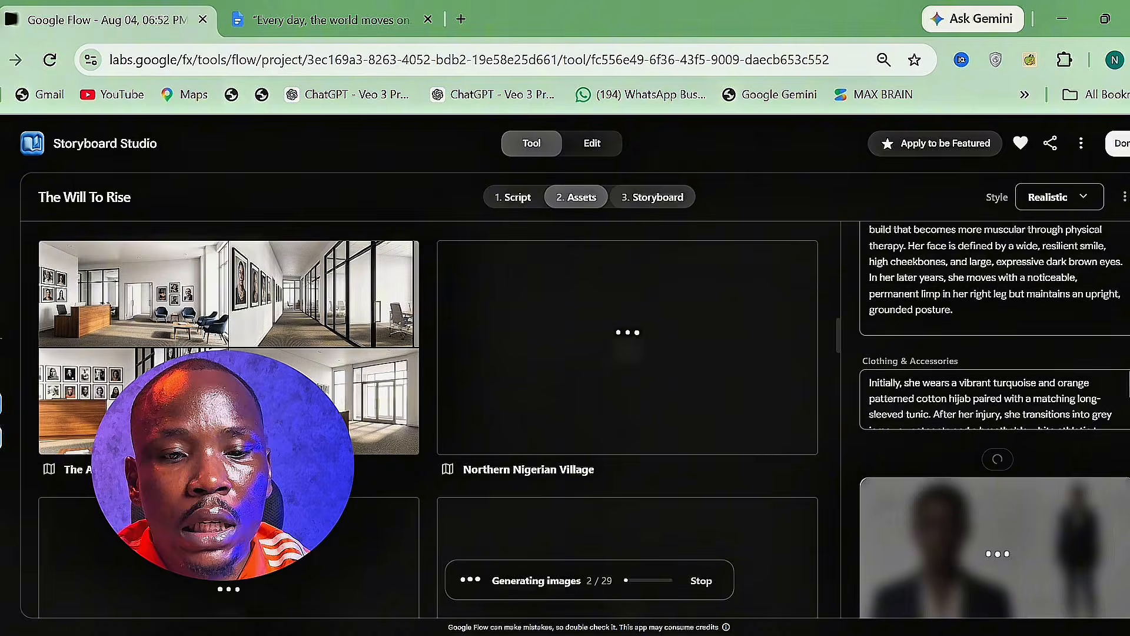
{"action": "scroll", "coordinate": [428, 419], "scroll_direction": "down", "scroll_amount": 2}
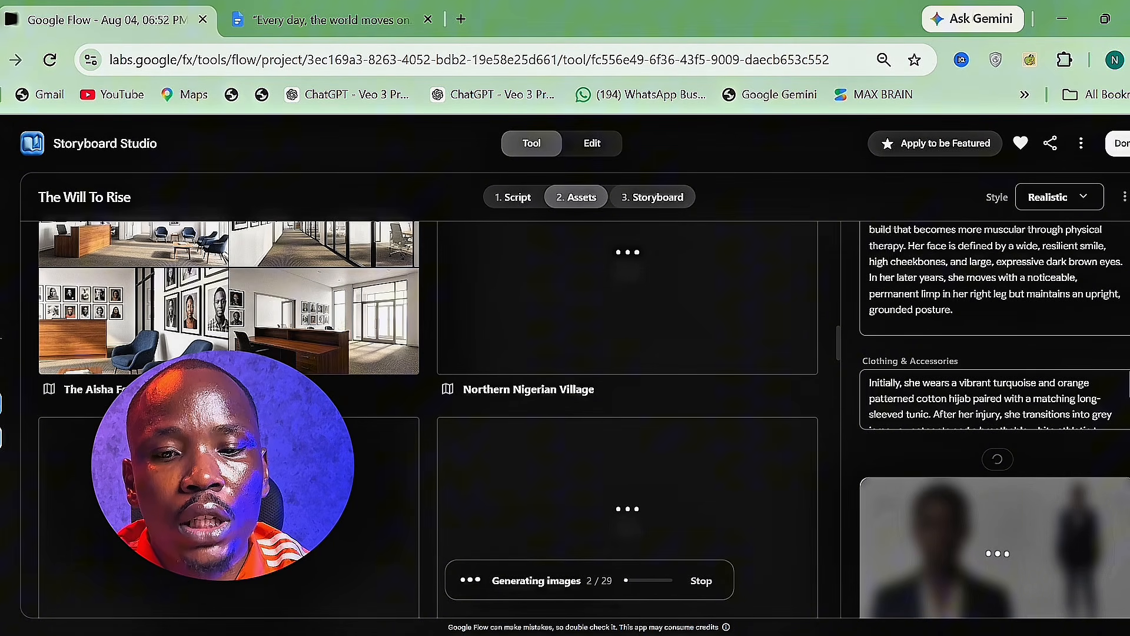
{"action": "scroll", "coordinate": [428, 419], "scroll_direction": "down", "scroll_amount": 5}
{"action": "scroll", "coordinate": [428, 419], "scroll_direction": "down", "scroll_amount": 20}
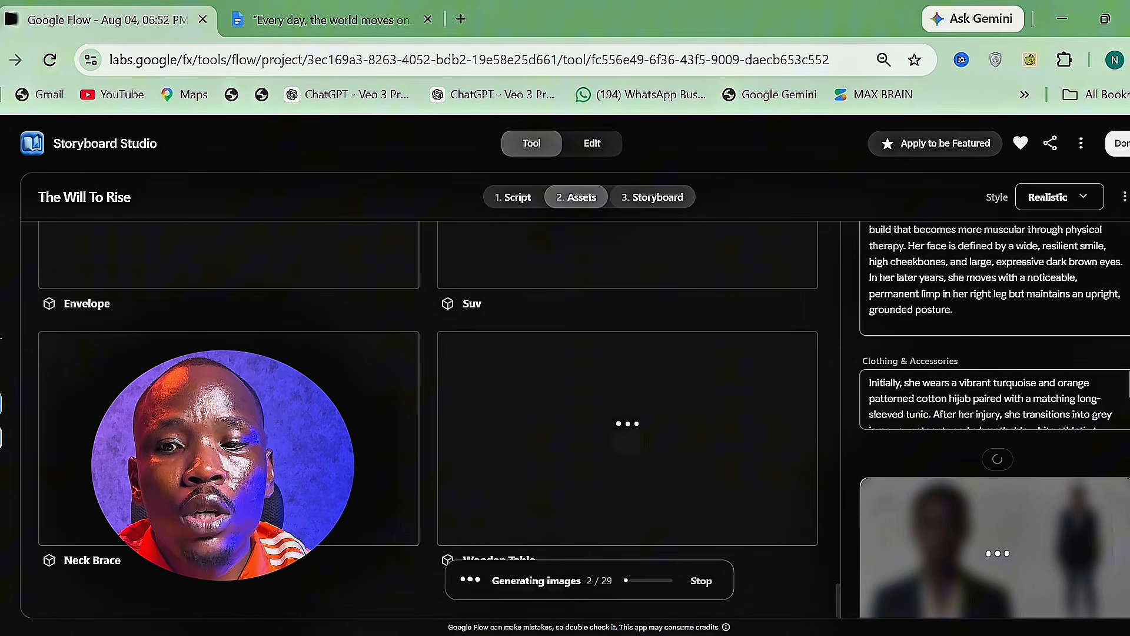
{"action": "scroll", "coordinate": [428, 420], "scroll_direction": "up", "scroll_amount": 15}
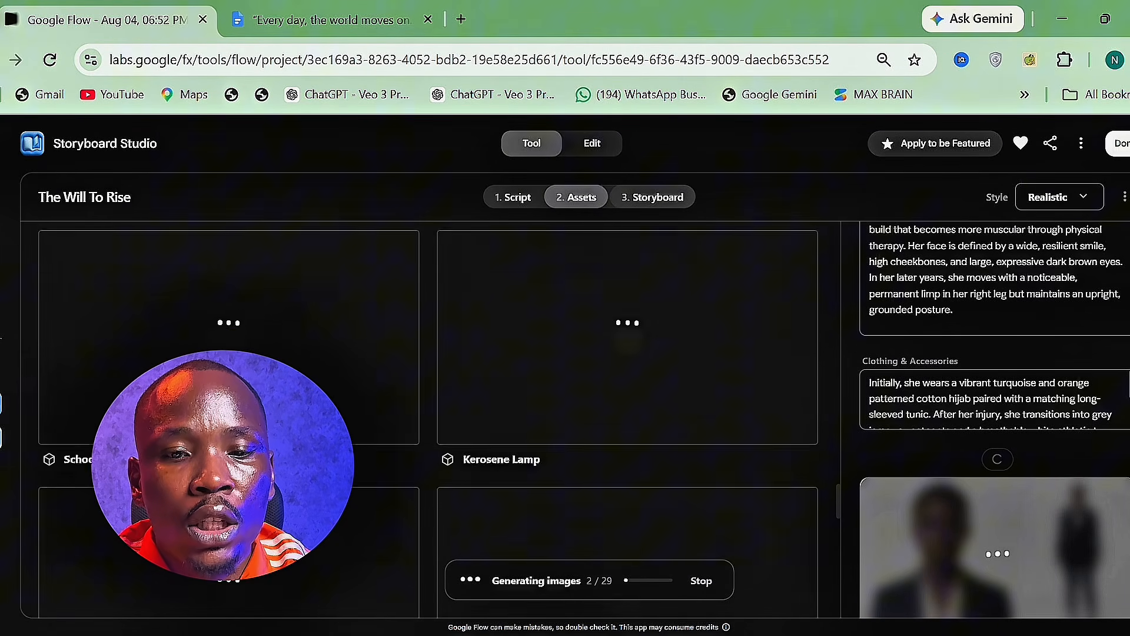
{"action": "scroll", "coordinate": [428, 420], "scroll_direction": "up", "scroll_amount": 12}
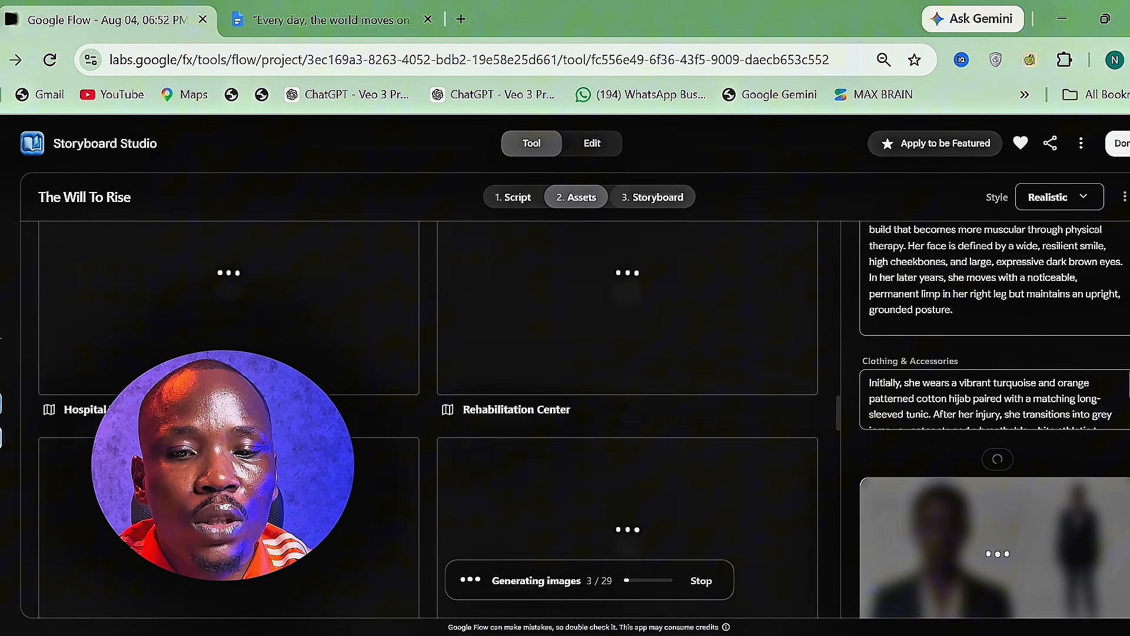
{"action": "scroll", "coordinate": [428, 419], "scroll_direction": "up", "scroll_amount": 10}
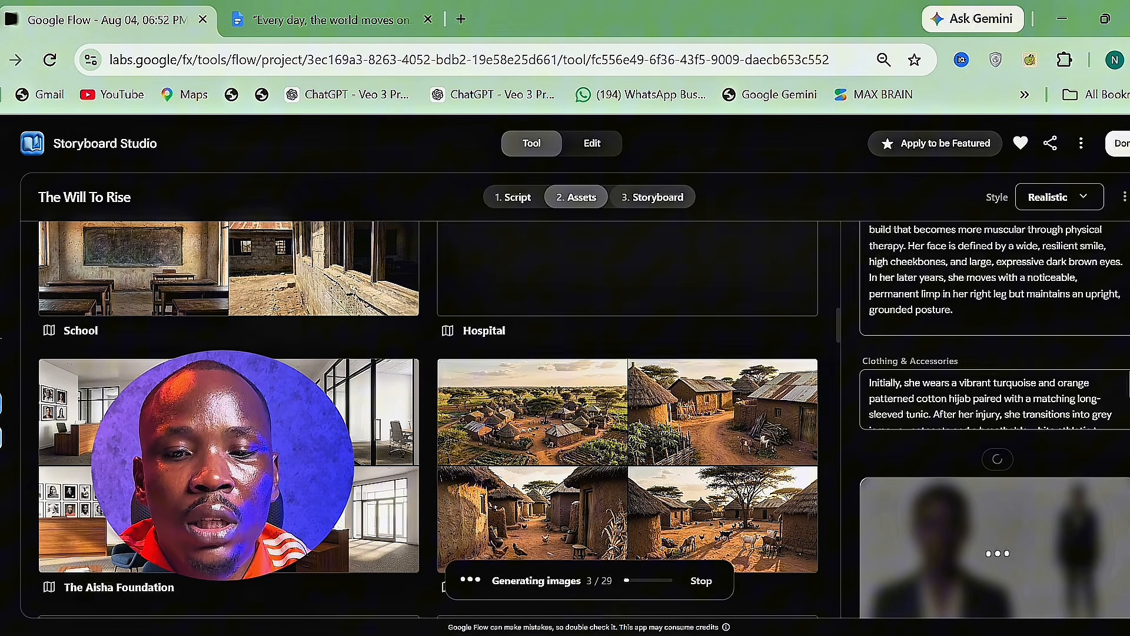
{"action": "scroll", "coordinate": [428, 419], "scroll_direction": "down", "scroll_amount": 2}
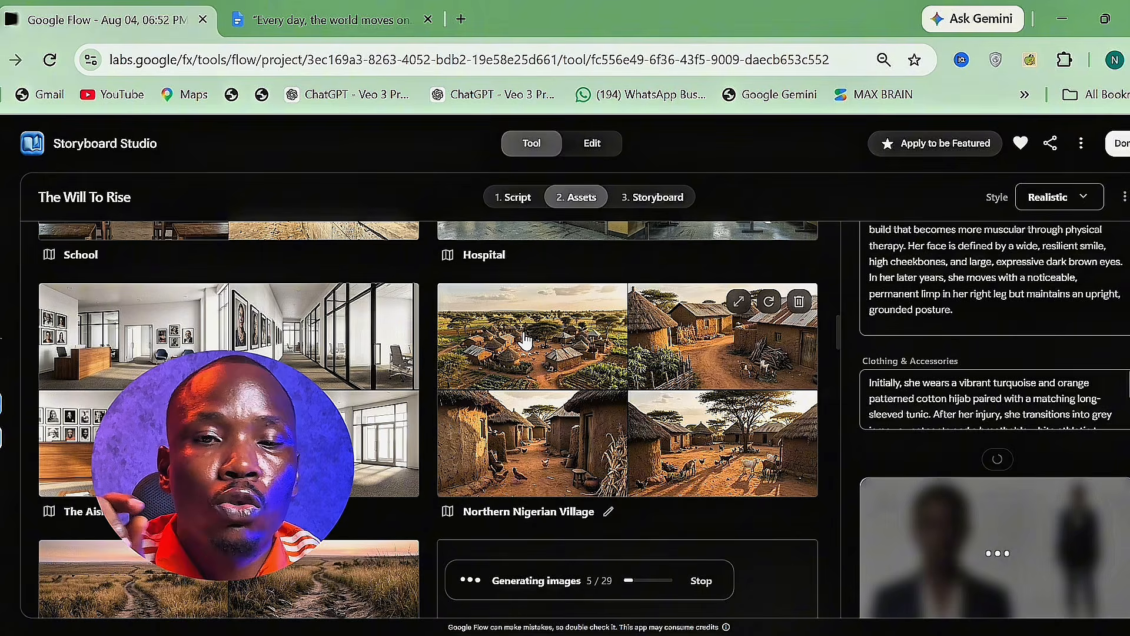
{"action": "scroll", "coordinate": [526, 341], "scroll_direction": "down", "scroll_amount": 4}
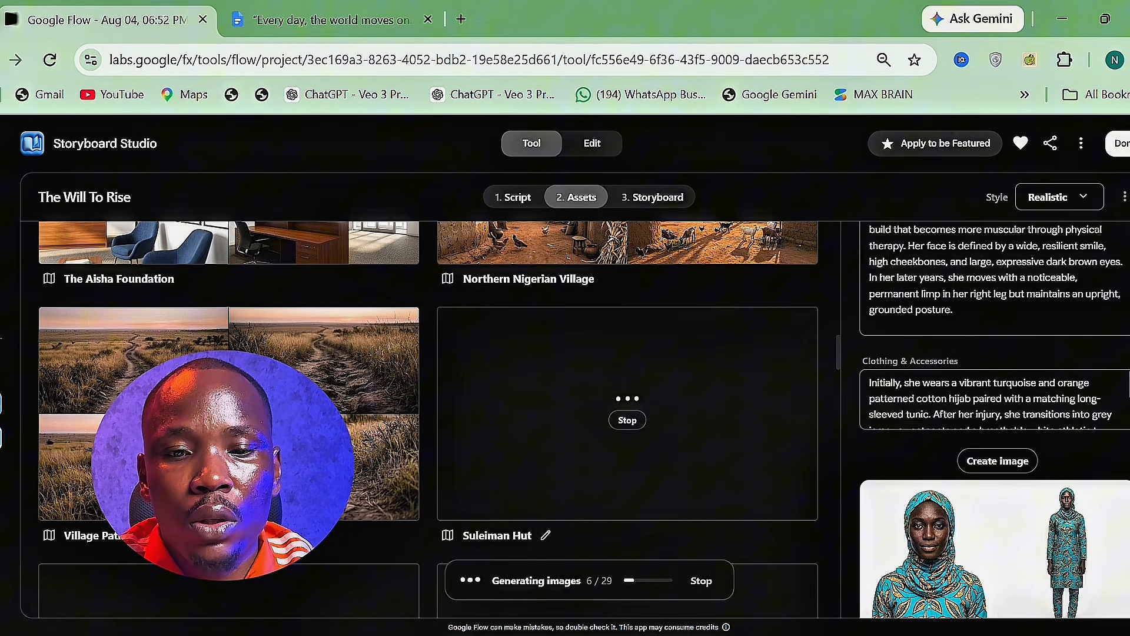
Step: Examine the first character's regenerated image and the location images from the School through the Hospital Ward and Open Field
{"action": "scroll", "coordinate": [628, 412], "scroll_direction": "up", "scroll_amount": 10}
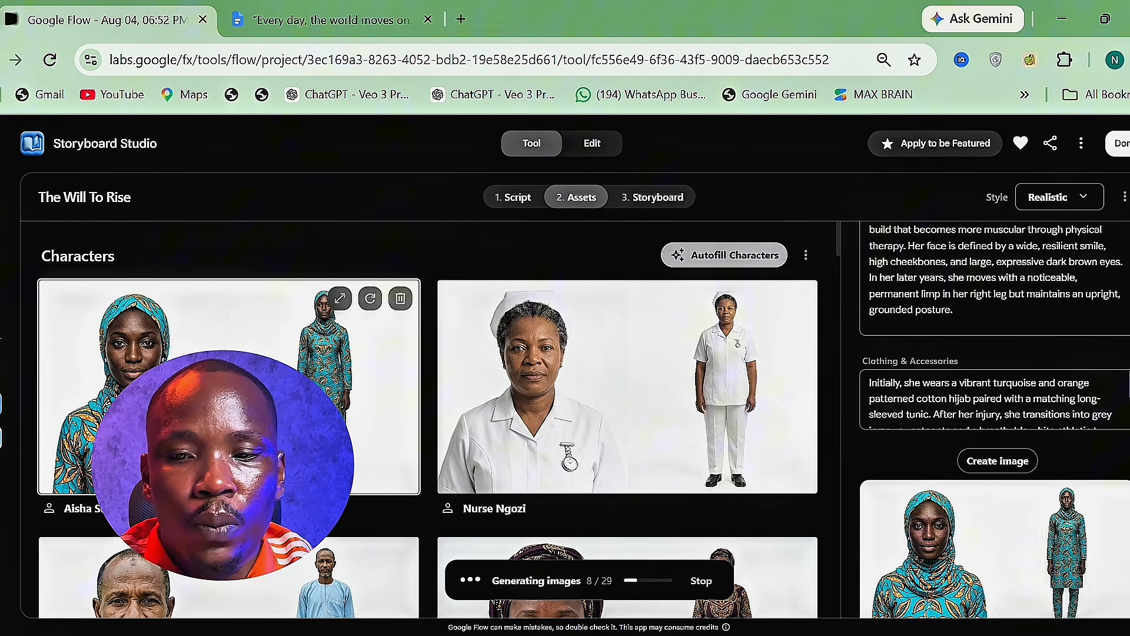
{"action": "scroll", "coordinate": [412, 412], "scroll_direction": "down", "scroll_amount": 10}
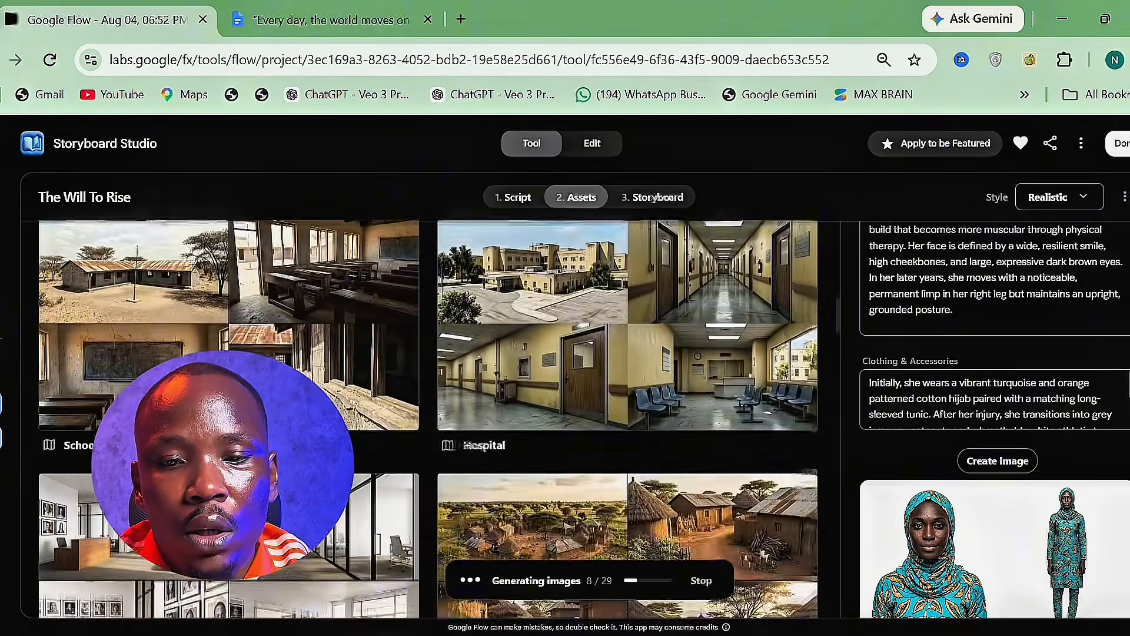
{"action": "scroll", "coordinate": [428, 419], "scroll_direction": "up", "scroll_amount": 1}
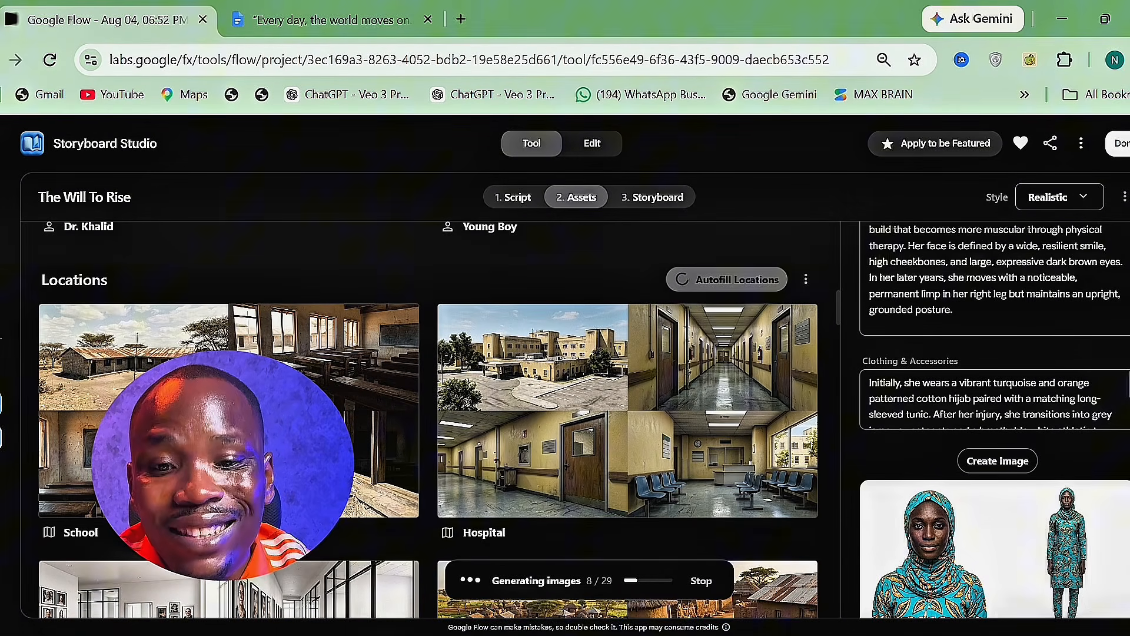
{"action": "scroll", "coordinate": [428, 419], "scroll_direction": "down", "scroll_amount": 7}
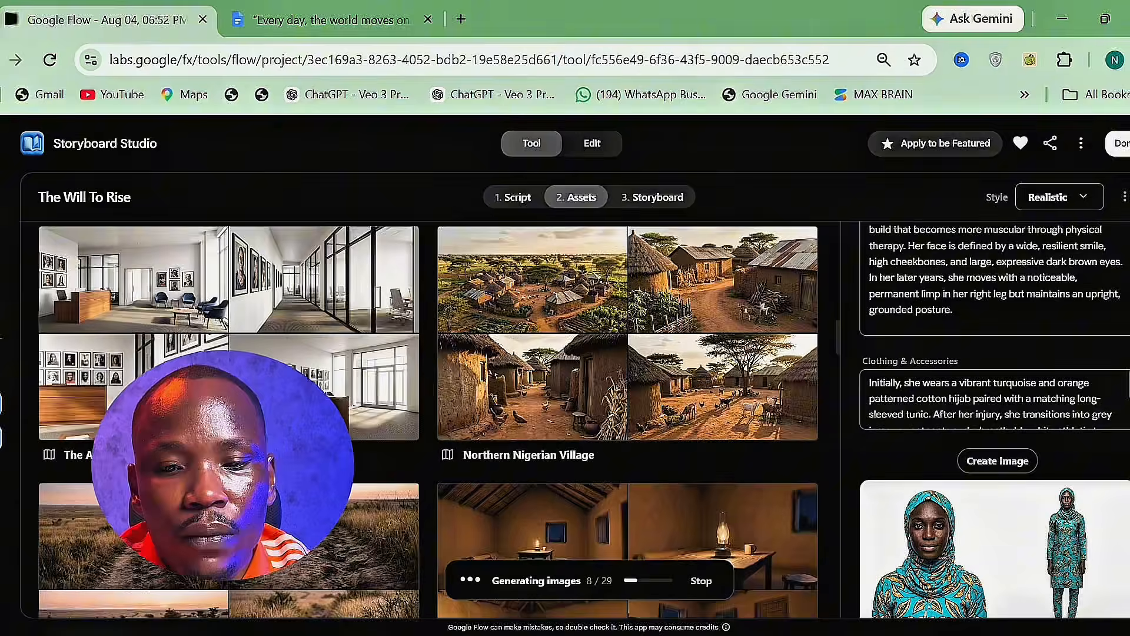
{"action": "scroll", "coordinate": [428, 419], "scroll_direction": "down", "scroll_amount": 3}
{"action": "scroll", "coordinate": [428, 419], "scroll_direction": "down", "scroll_amount": 2}
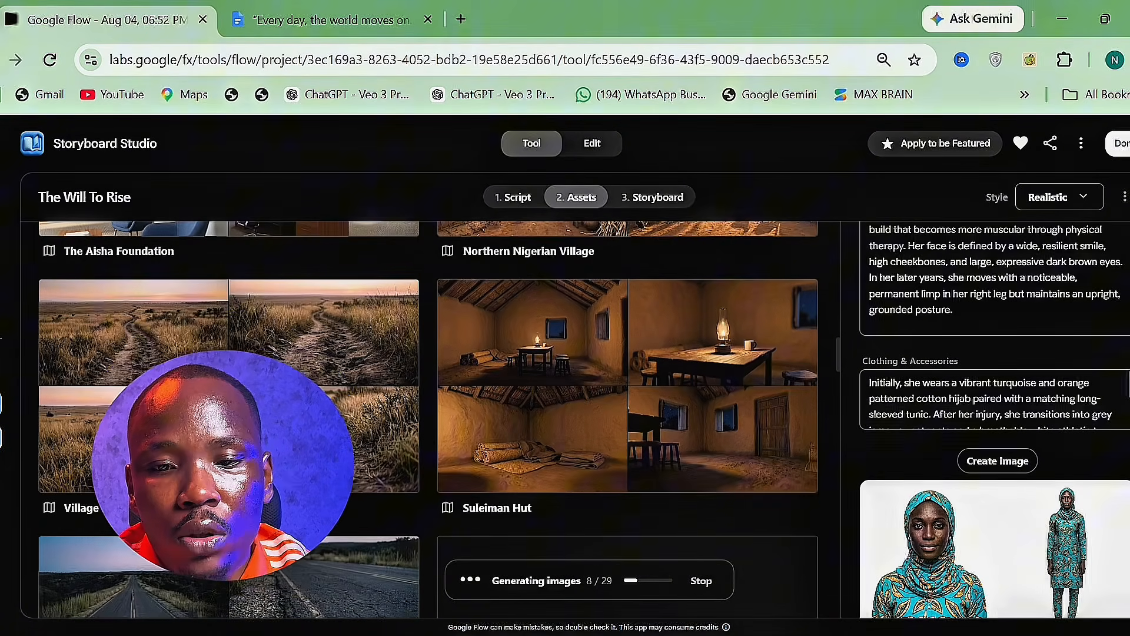
{"action": "scroll", "coordinate": [428, 420], "scroll_direction": "down", "scroll_amount": 3}
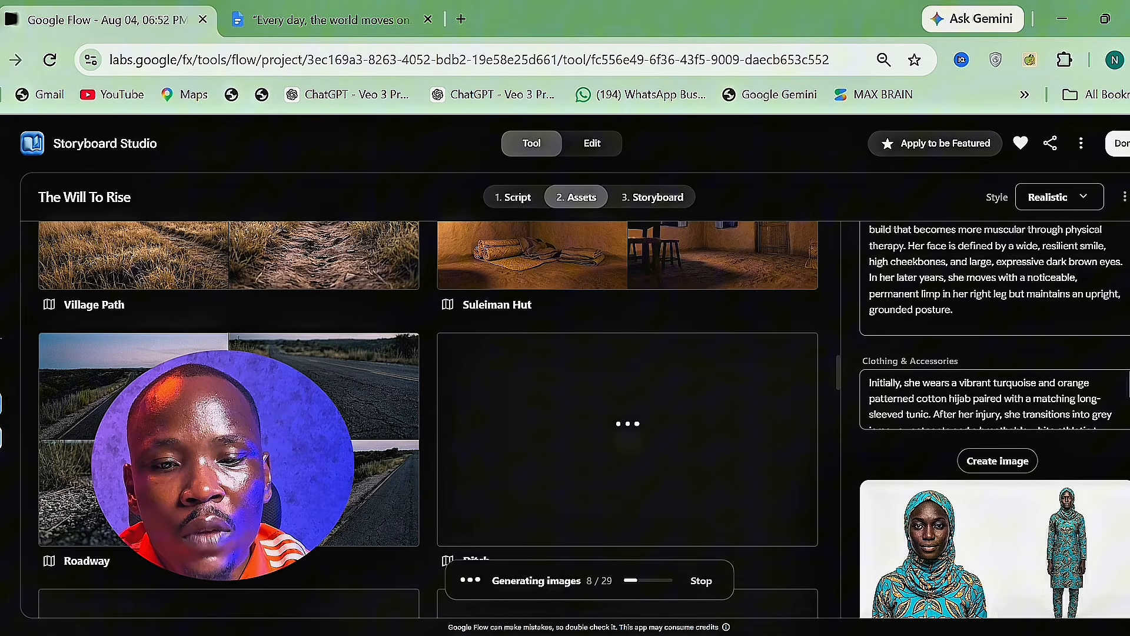
{"action": "scroll", "coordinate": [428, 419], "scroll_direction": "down", "scroll_amount": 2}
{"action": "scroll", "coordinate": [428, 419], "scroll_direction": "down", "scroll_amount": 5}
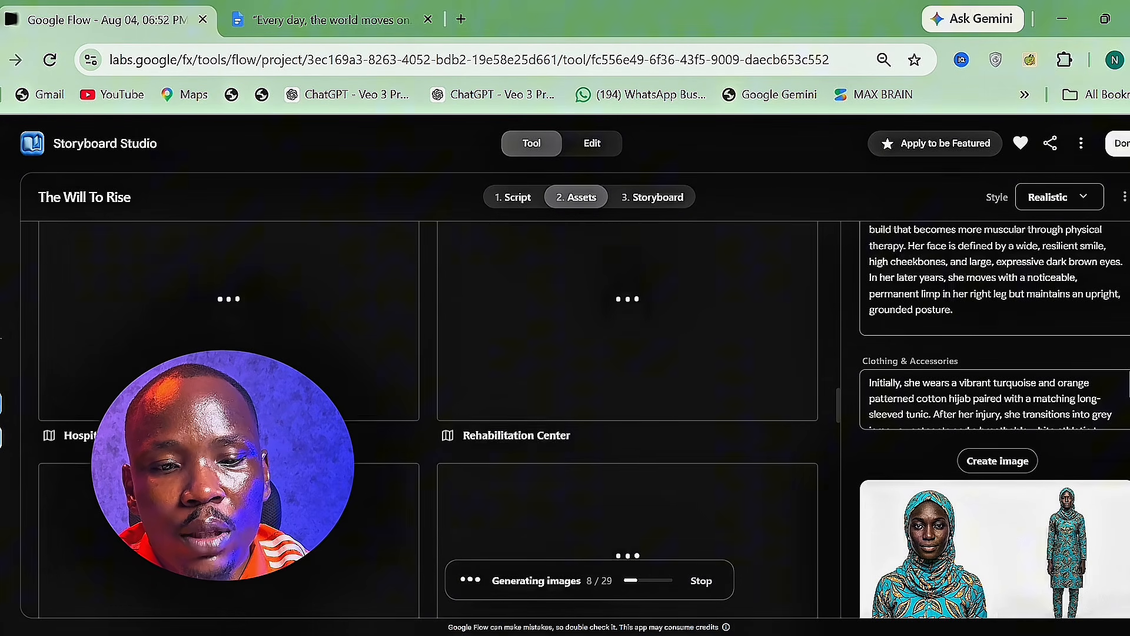
{"action": "scroll", "coordinate": [428, 419], "scroll_direction": "down", "scroll_amount": 4}
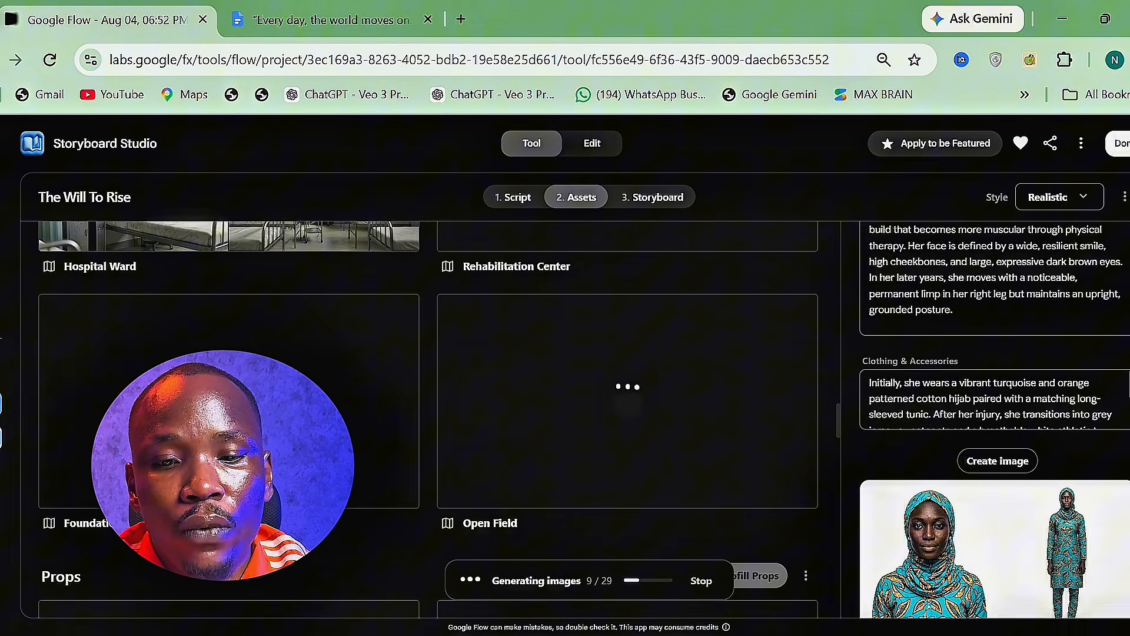
{"action": "scroll", "coordinate": [428, 412], "scroll_direction": "up", "scroll_amount": 6}
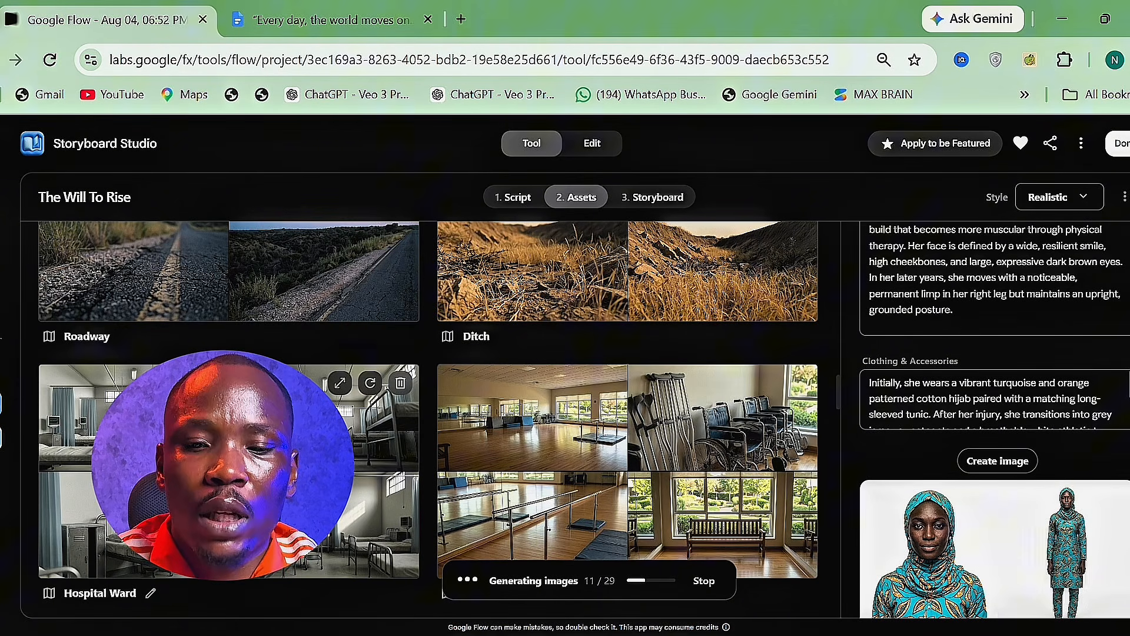
Step: Examine the remaining location images from the Hospital Ward to the Open Field and the progress of the first props
{"action": "scroll", "coordinate": [230, 459], "scroll_direction": "down", "scroll_amount": 5}
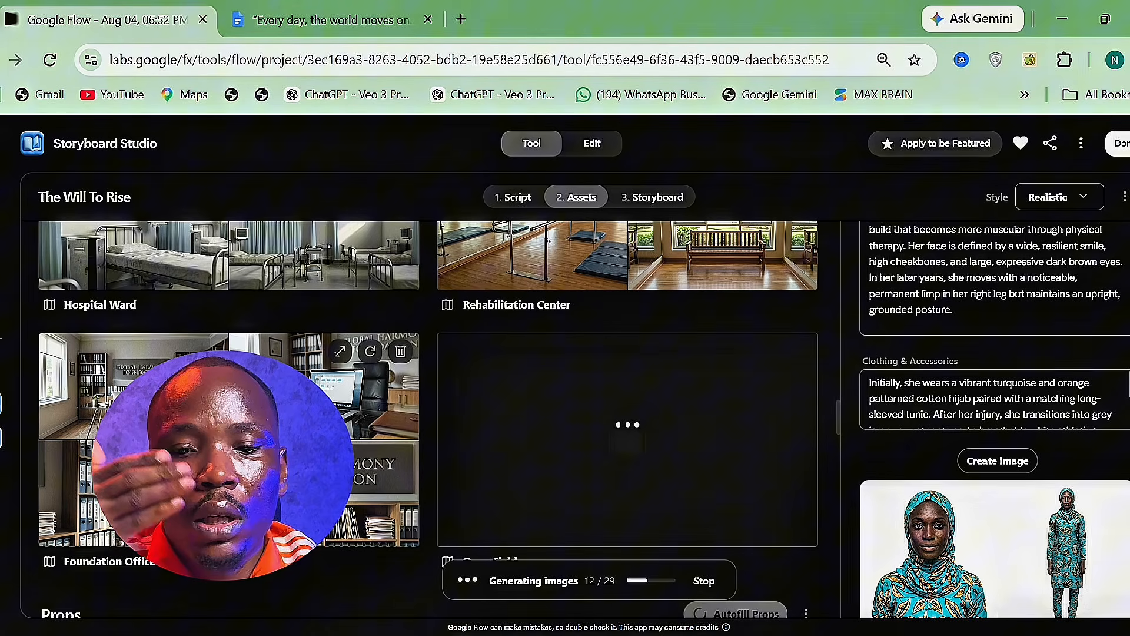
{"action": "scroll", "coordinate": [230, 441], "scroll_direction": "down", "scroll_amount": 3}
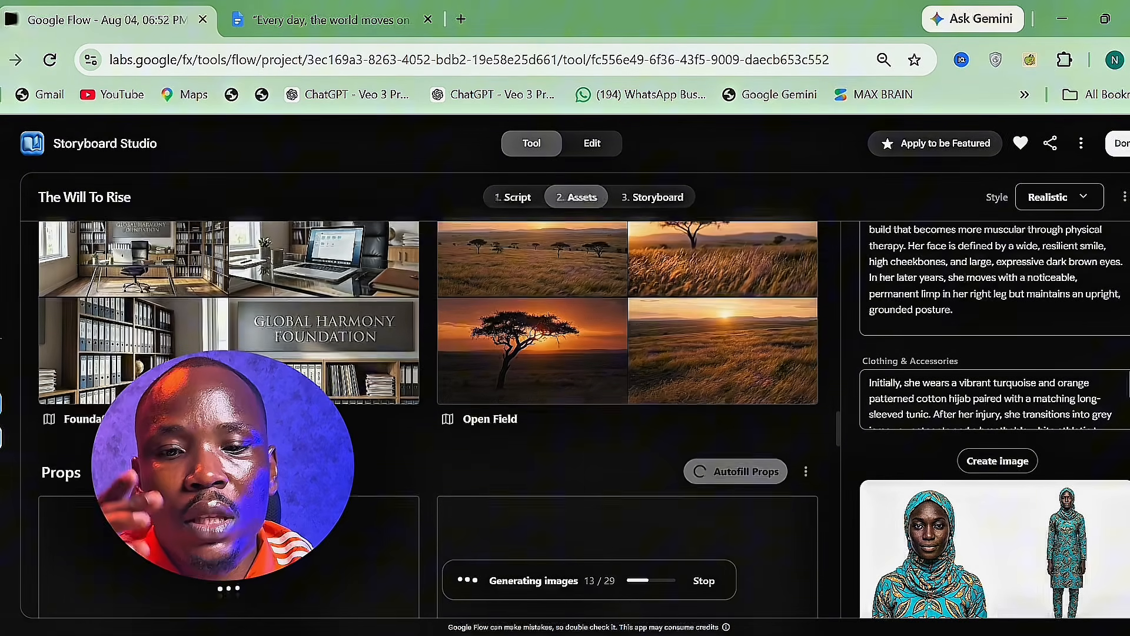
{"action": "scroll", "coordinate": [429, 412], "scroll_direction": "down", "scroll_amount": 4}
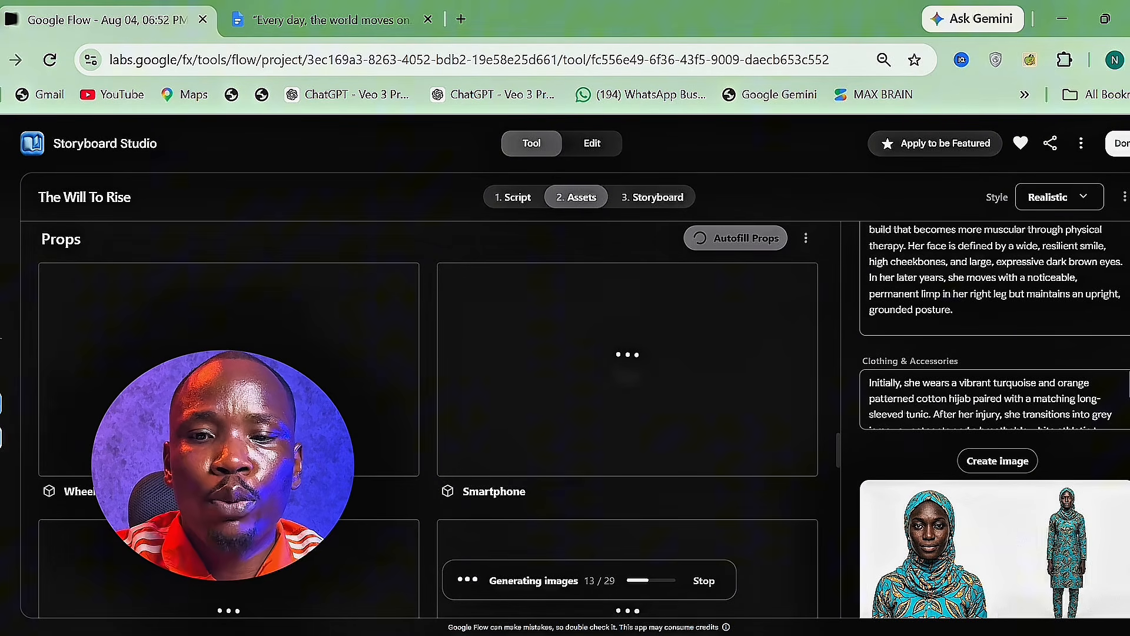
Step: Move Shot 2 to the third position, after Shot 3, in Scene 01 of the storyboard
{"action": "left_click", "coordinate": [643, 199]}
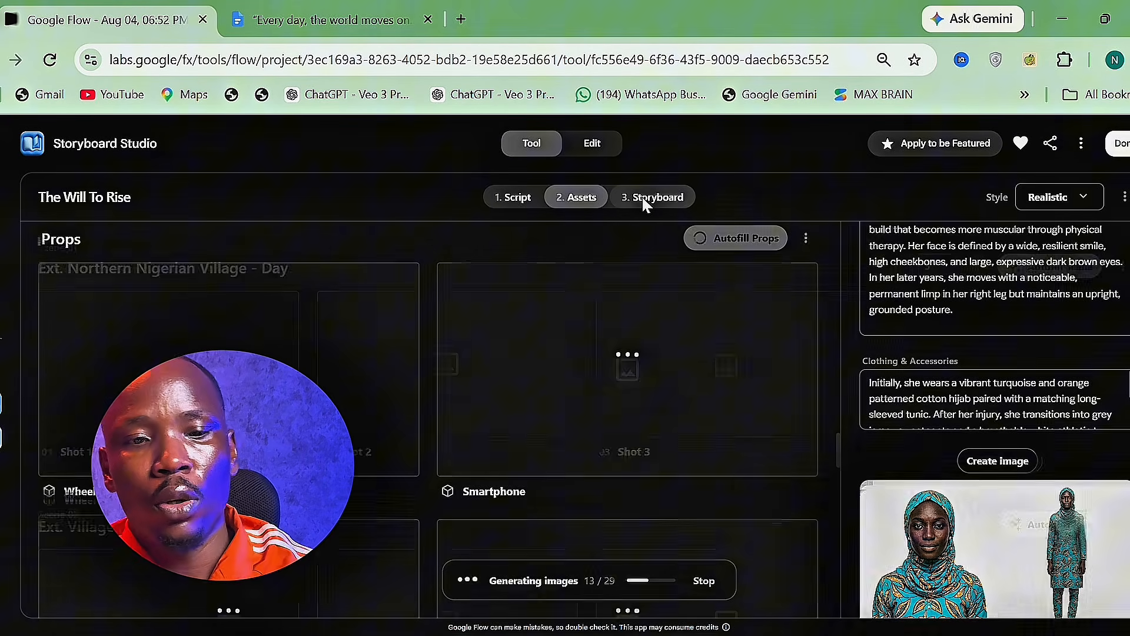
{"action": "left_click_drag", "start_coordinate": [448, 365], "coordinate": [709, 372]}
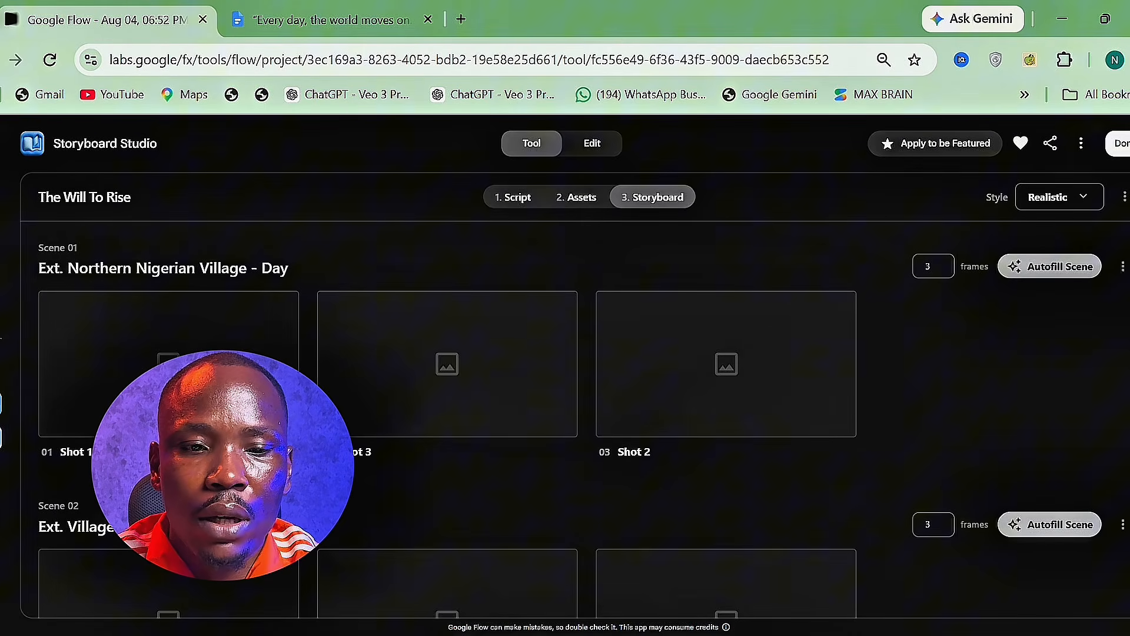
{"action": "key", "text": "Tab"}
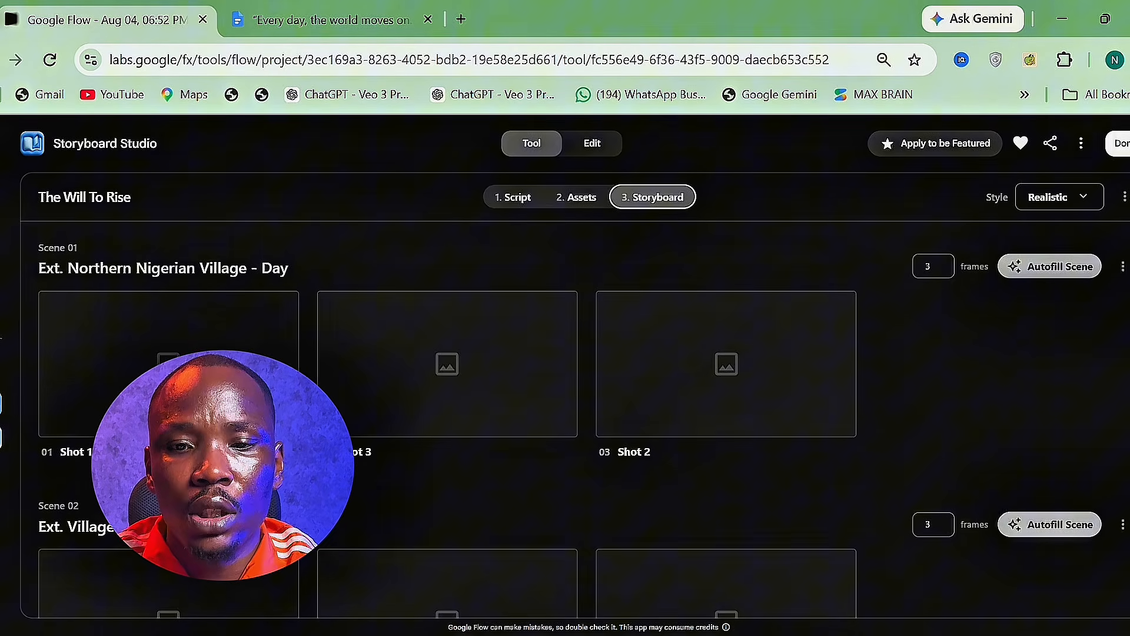
Step: Check the progress of the prop images, and autofill the storyboard frames of Scenes 01, 02 and 03
{"action": "left_click", "coordinate": [585, 198]}
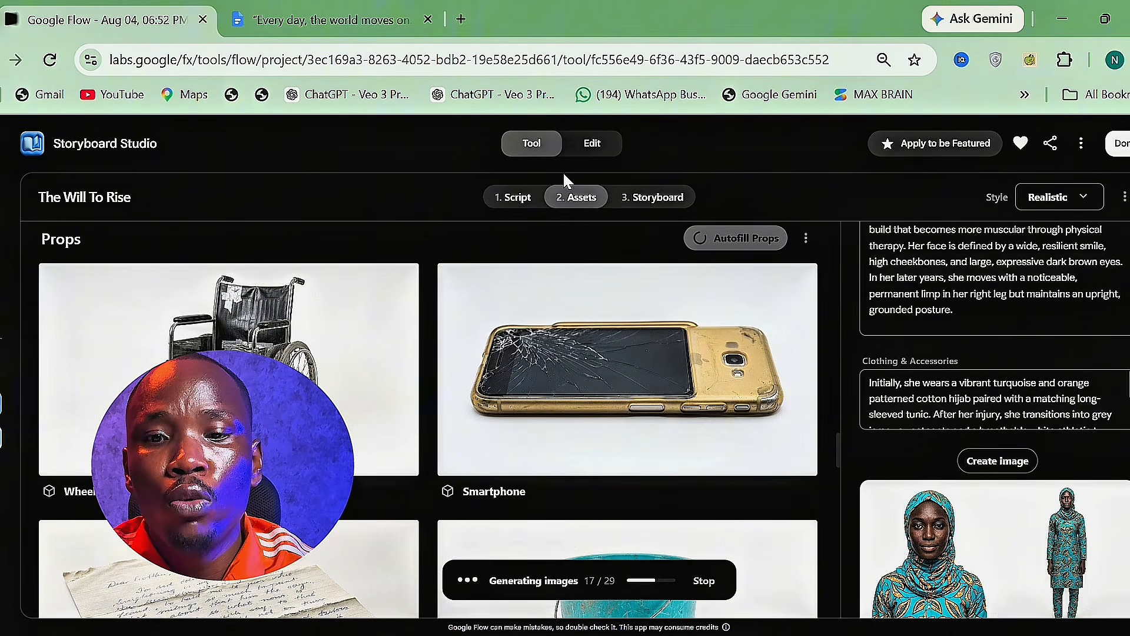
{"action": "left_click", "coordinate": [639, 196]}
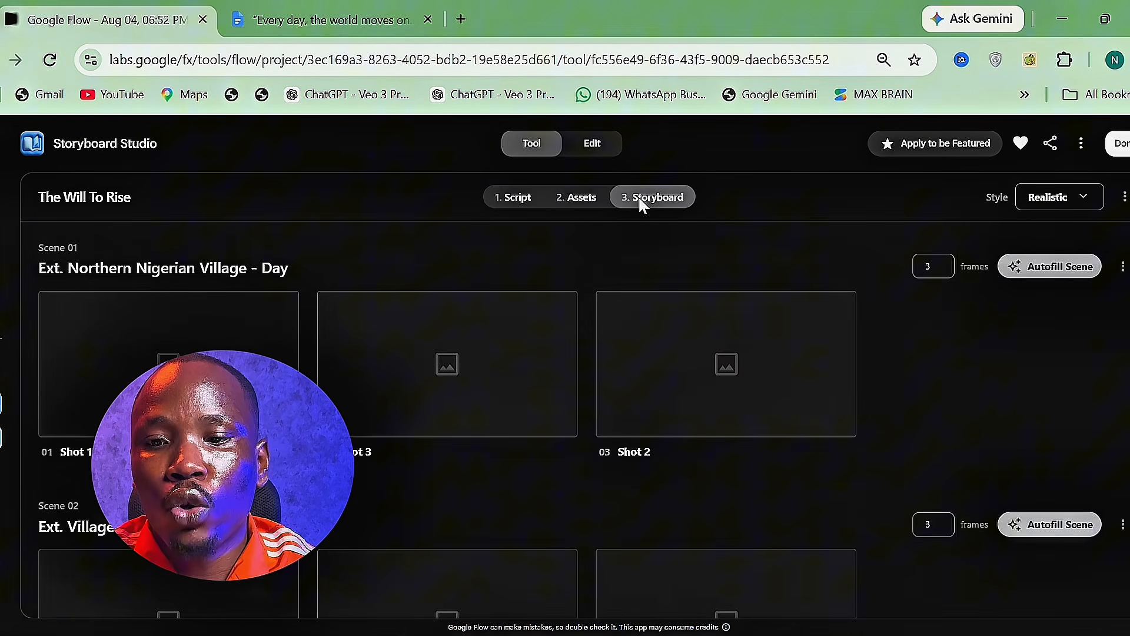
{"action": "left_click", "coordinate": [1043, 268]}
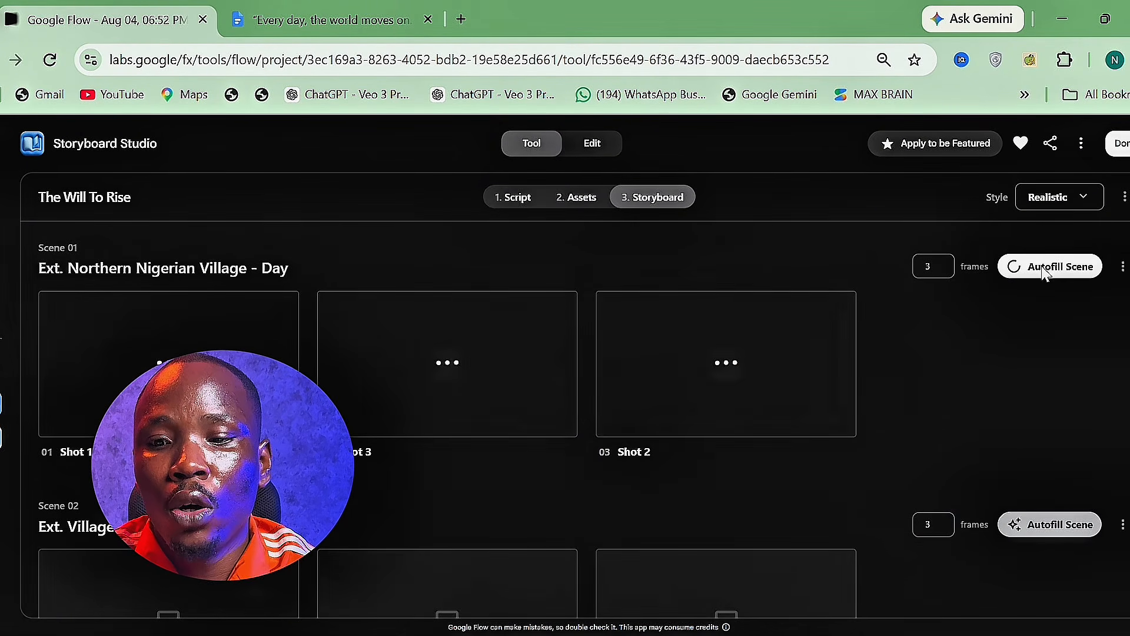
{"action": "left_click", "coordinate": [1068, 526]}
{"action": "scroll", "coordinate": [1067, 521], "scroll_direction": "down", "scroll_amount": 3}
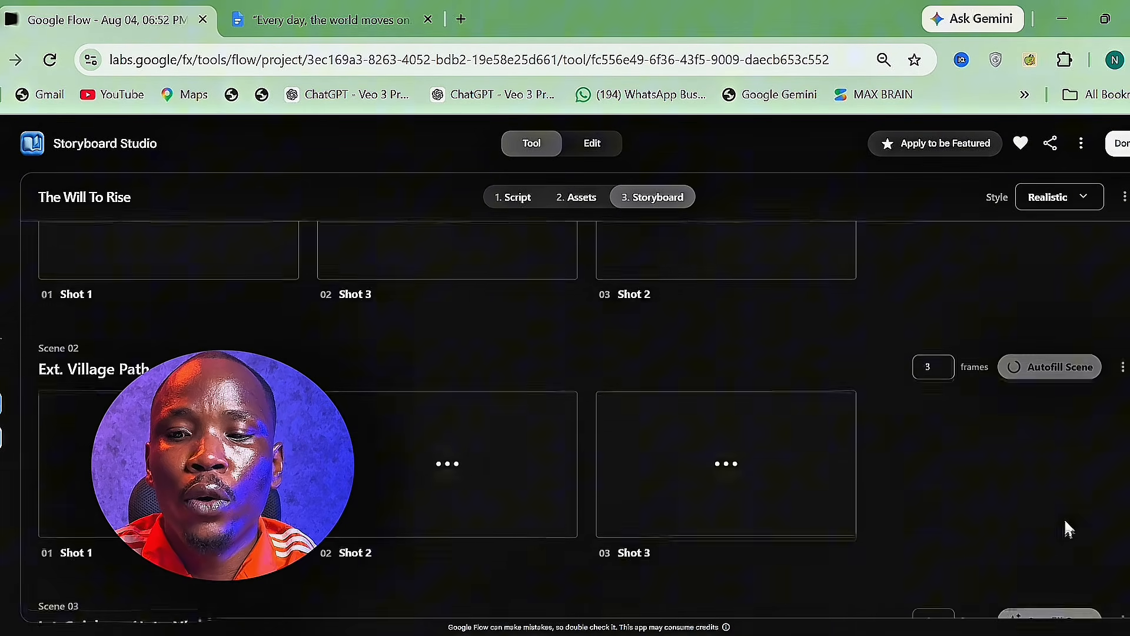
{"action": "scroll", "coordinate": [1066, 521], "scroll_direction": "down", "scroll_amount": 3}
{"action": "left_click", "coordinate": [1069, 406]}
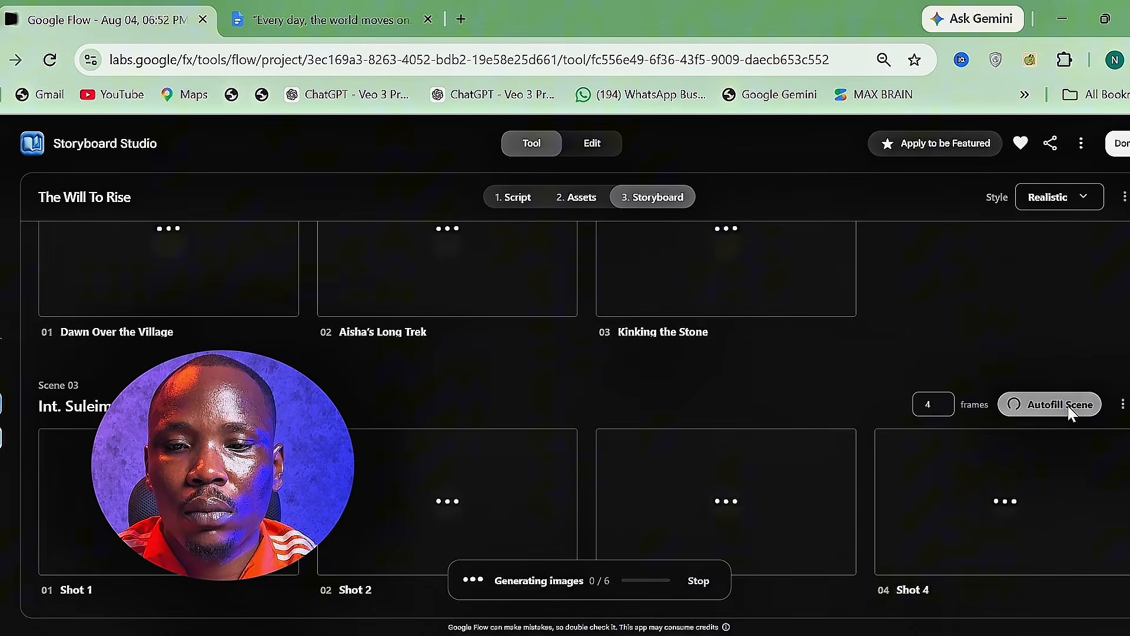
Step: Autofill the frames of Scene 04, Ext. Roadway - Evening, and Scene 05, Ext. Ditch - Continuous
{"action": "scroll", "coordinate": [1070, 413], "scroll_direction": "down", "scroll_amount": 3}
{"action": "scroll", "coordinate": [1070, 412], "scroll_direction": "down", "scroll_amount": 5}
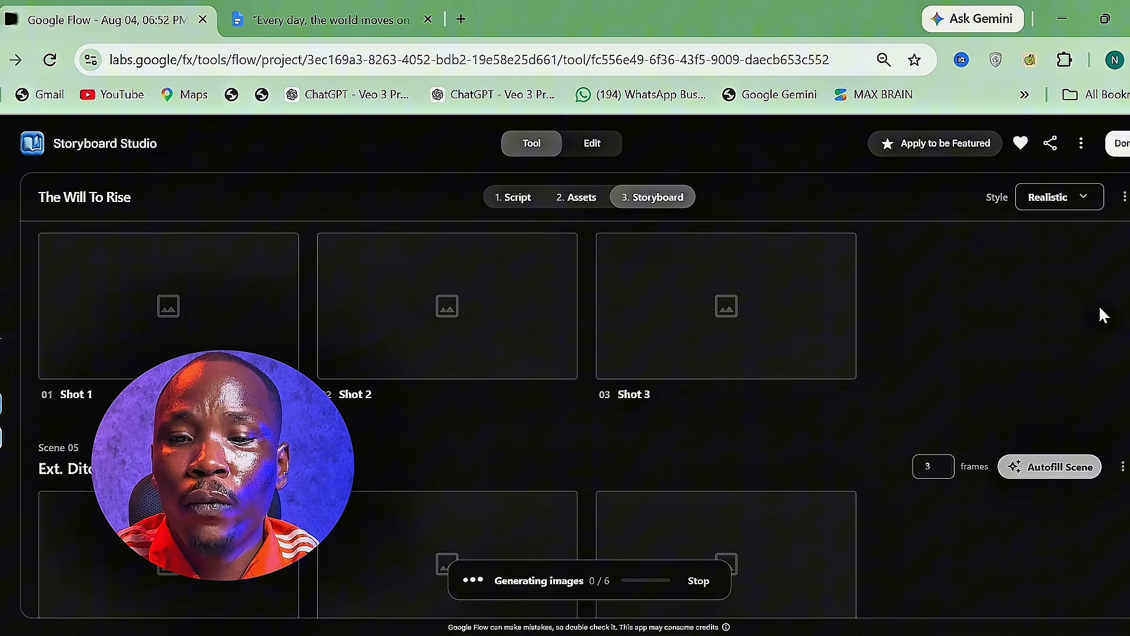
{"action": "scroll", "coordinate": [1101, 314], "scroll_direction": "up", "scroll_amount": 2}
{"action": "left_click", "coordinate": [1092, 322]}
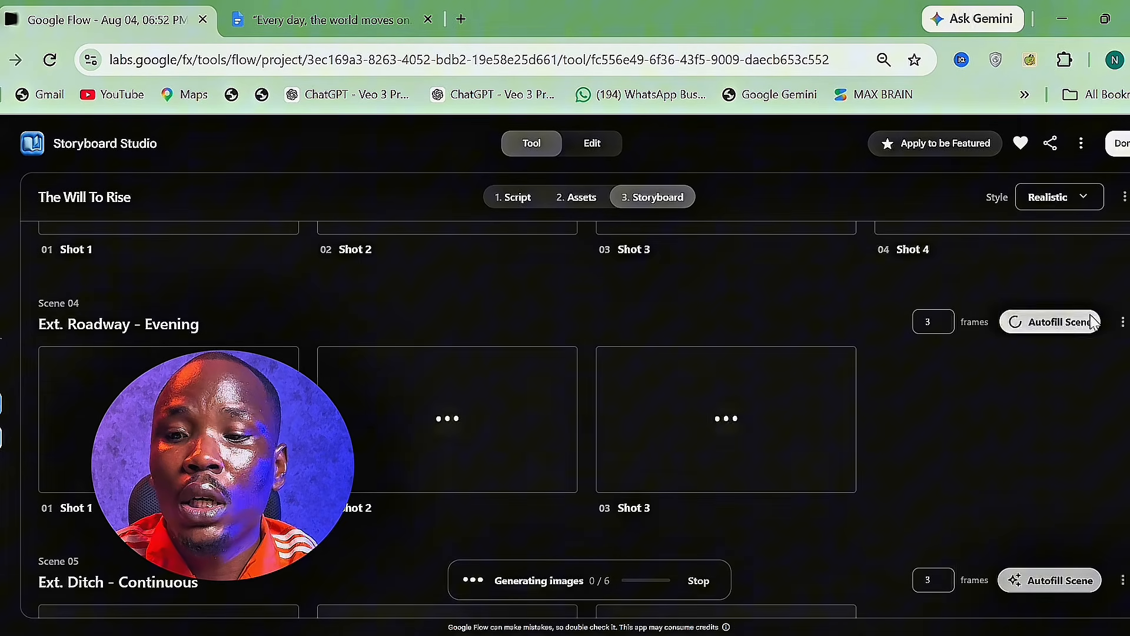
{"action": "left_click", "coordinate": [1048, 583]}
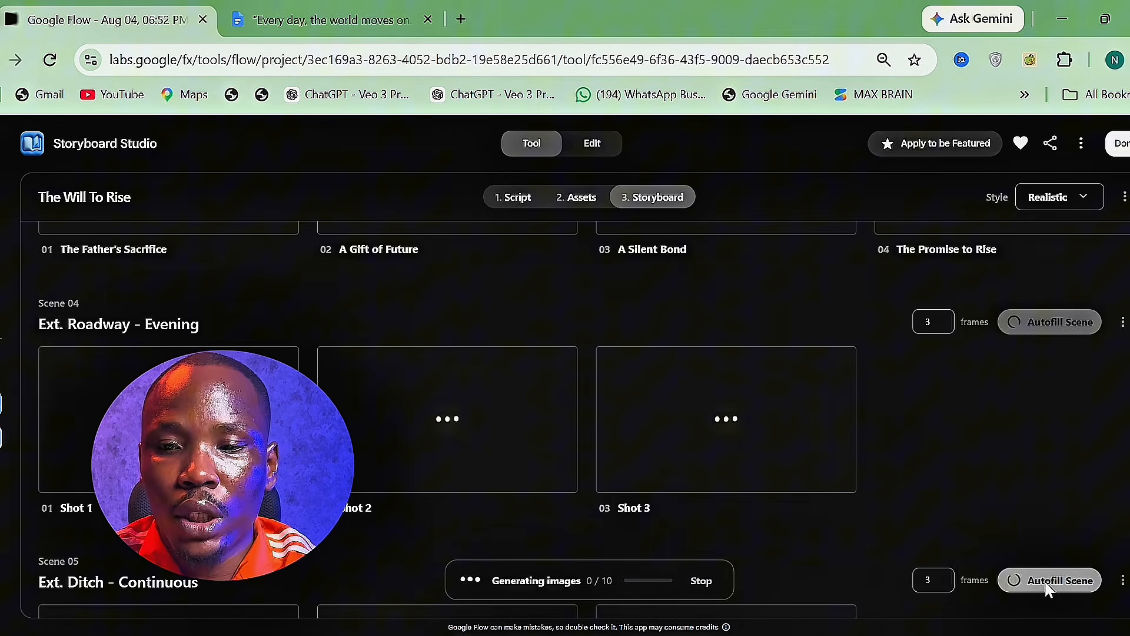
Step: Continue to Scene 06, Int. Hospital Ward, in the storyboard
{"action": "scroll", "coordinate": [1046, 583], "scroll_direction": "down", "scroll_amount": 5}
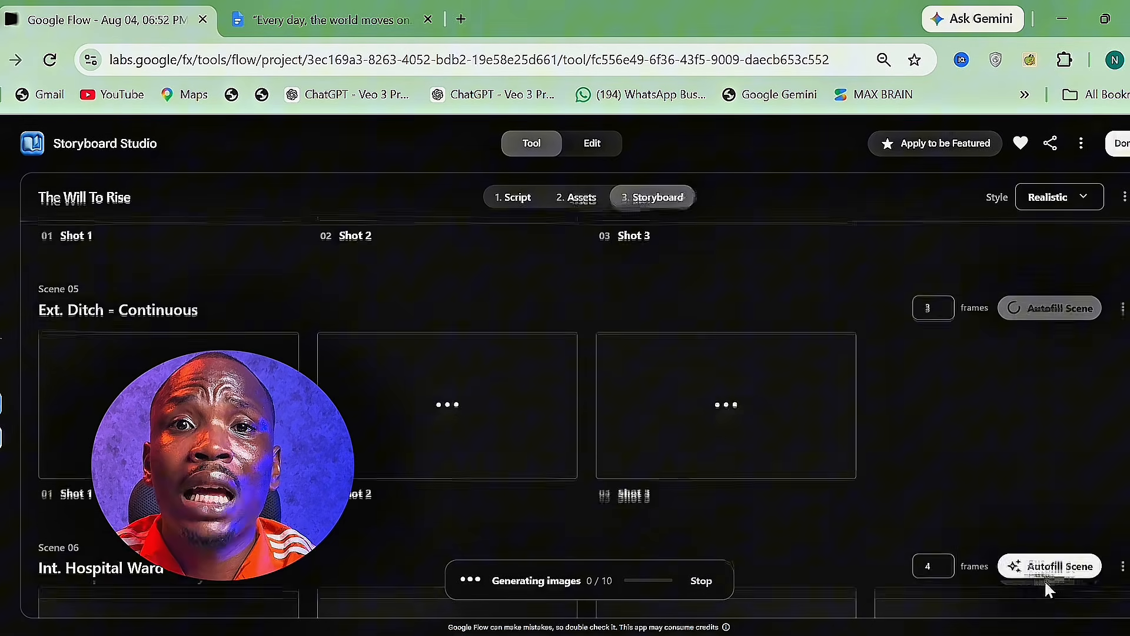
{"action": "scroll", "coordinate": [1046, 583], "scroll_direction": "down", "scroll_amount": 3}
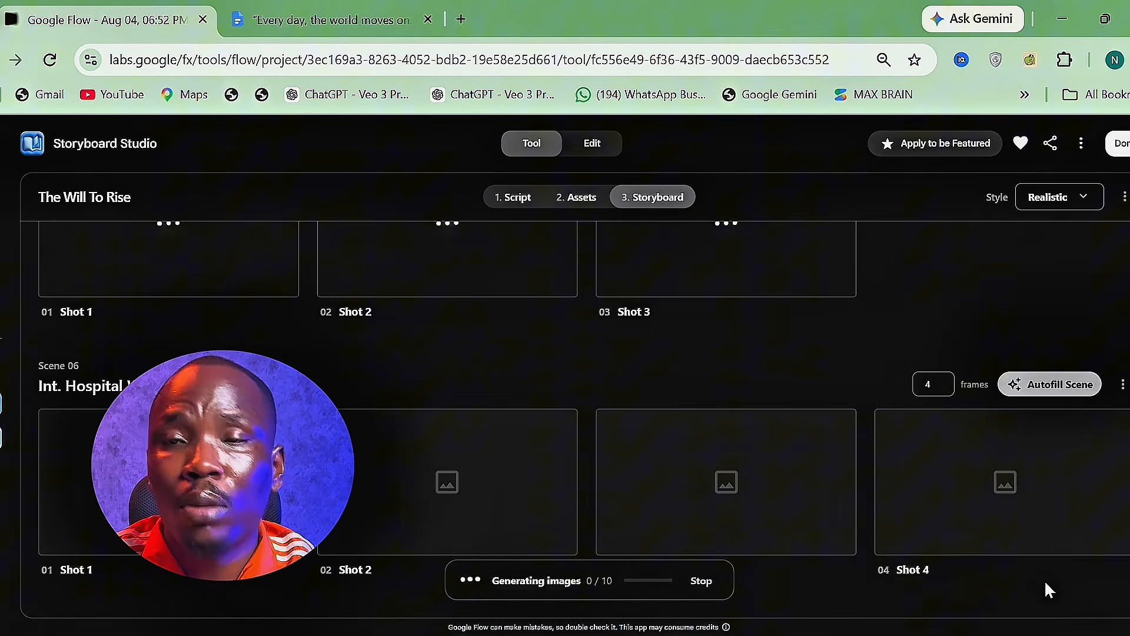